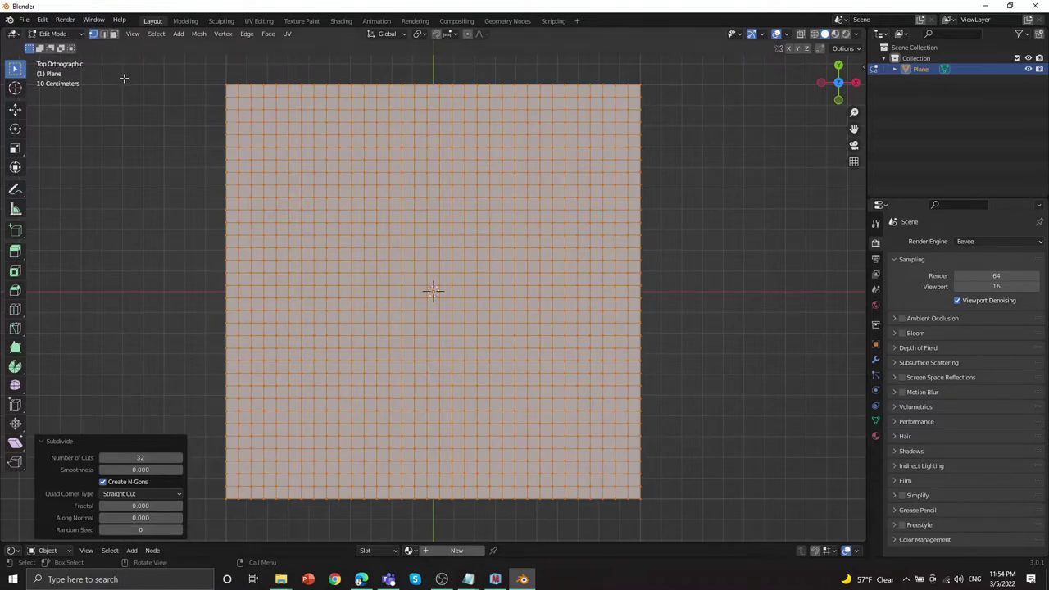
Add a Solidify modifier with a thickness of 0.14 m to the subdivided plane in Object Mode and apply it.
left_click(52, 34)
left_click(64, 44)
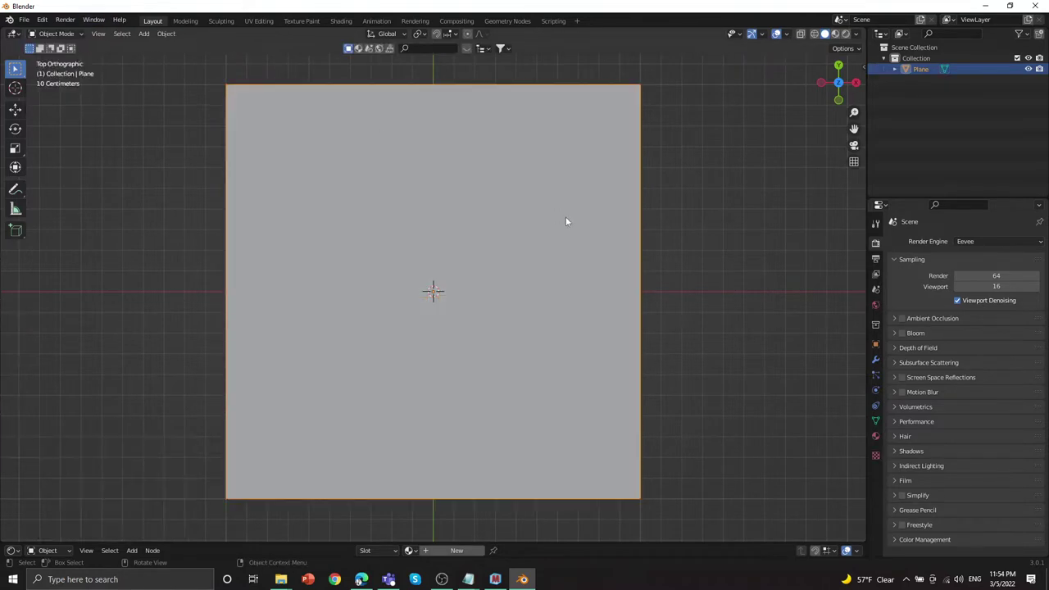
left_click(876, 360)
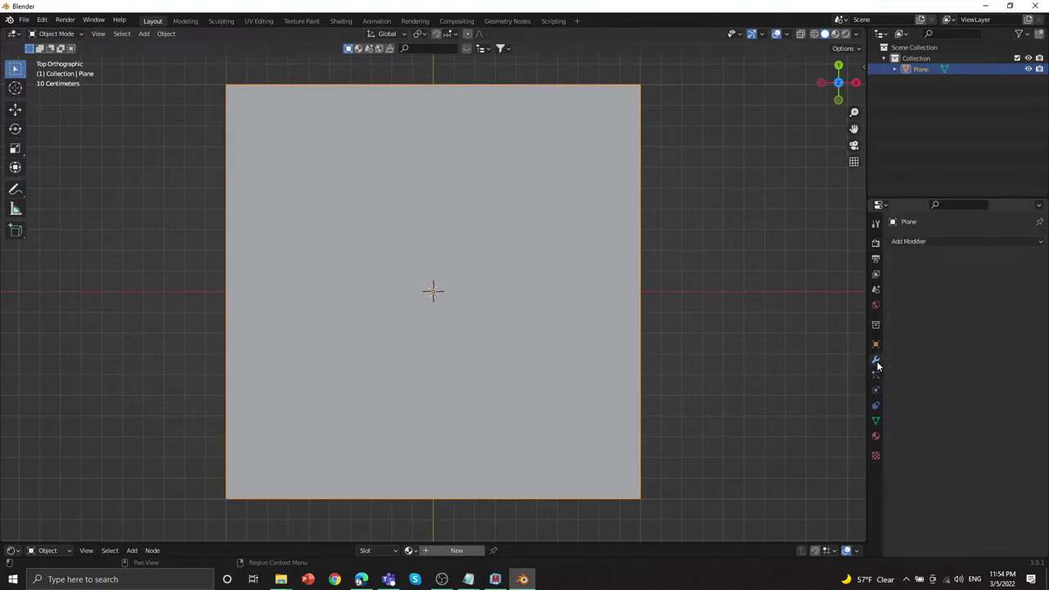
left_click(949, 244)
left_click(840, 428)
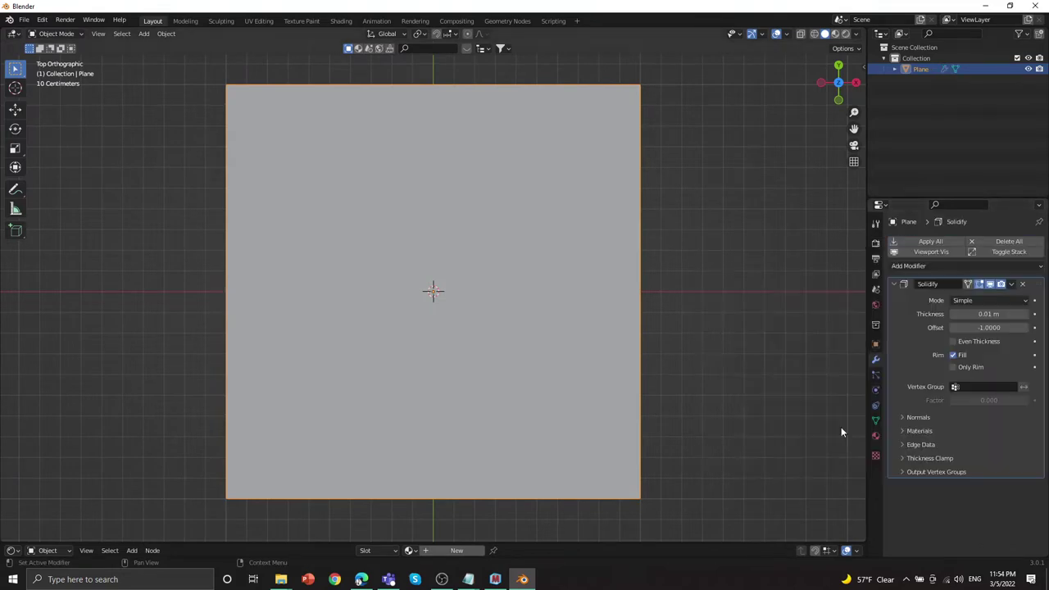
middle_click_drag(718, 376, 706, 265)
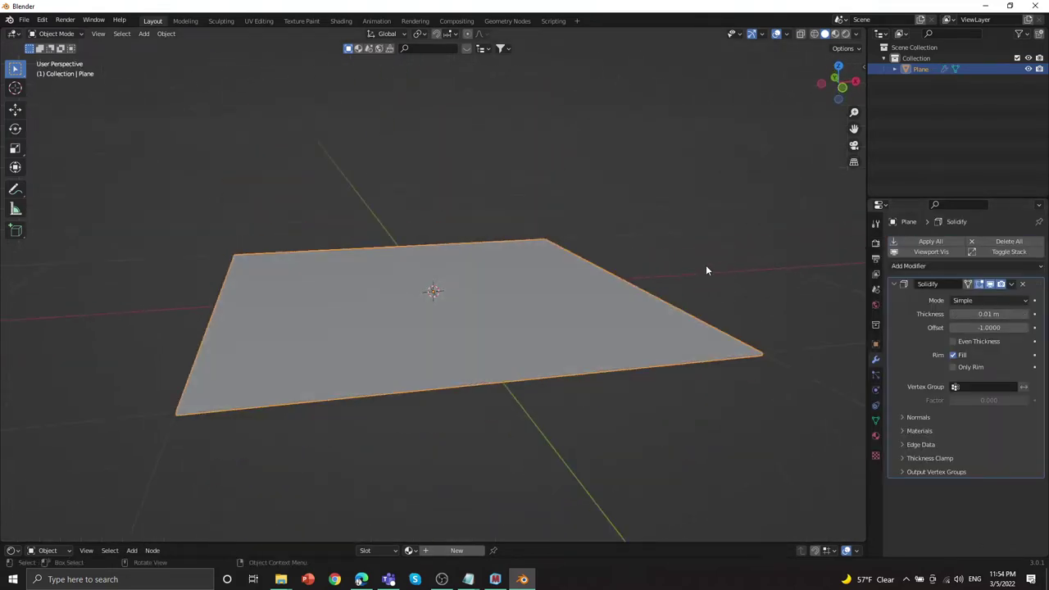
left_click_drag(967, 317, 996, 316)
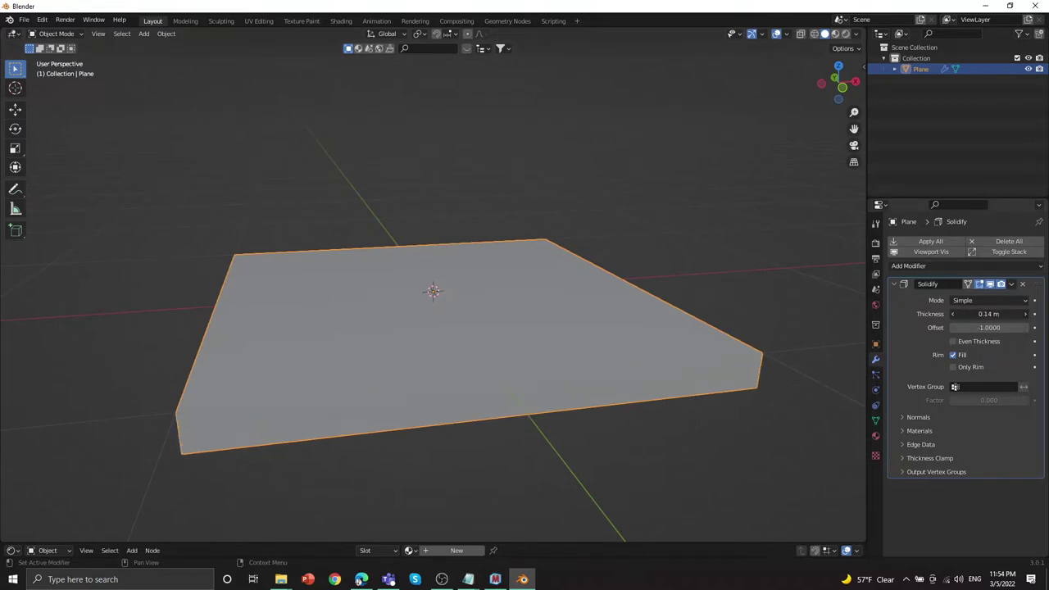
middle_click_drag(800, 291, 780, 300)
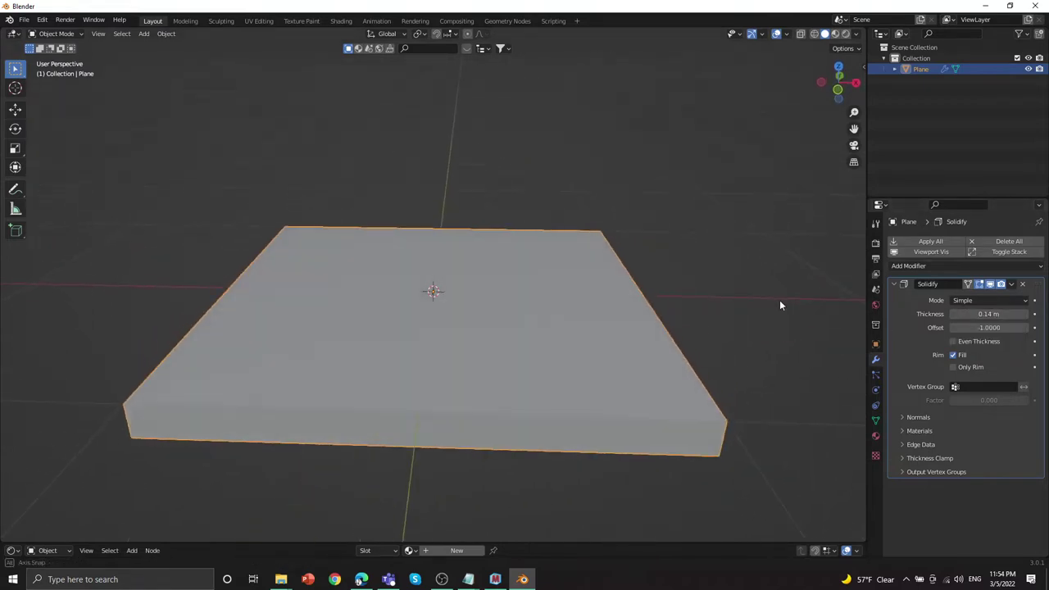
left_click(1011, 283)
left_click(998, 298)
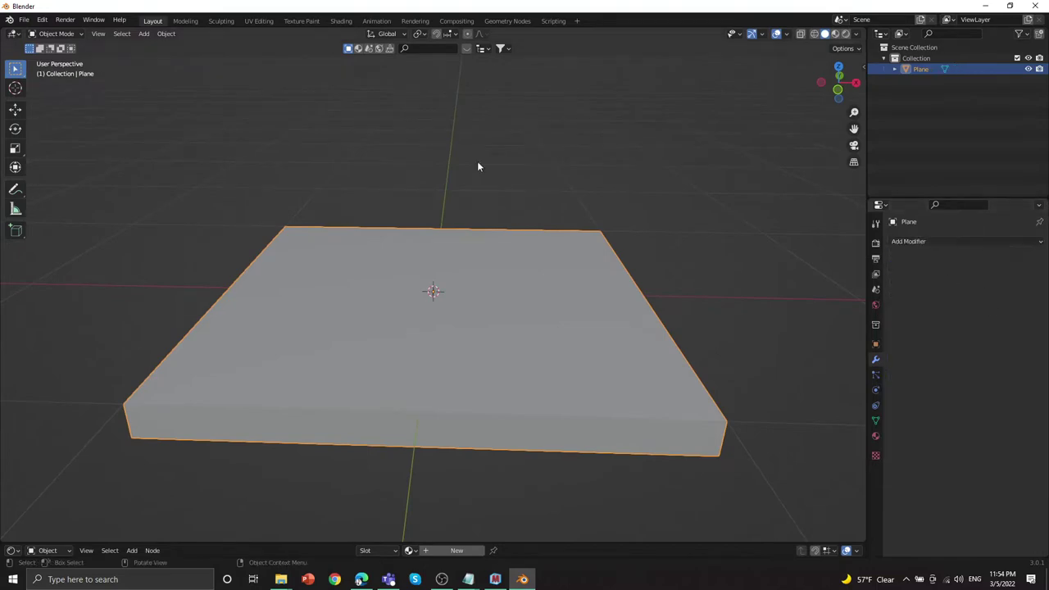
In Edit Mode from the top view, select all the plane's upper faces except the outermost ring of faces.
left_click(48, 35)
left_click(57, 58)
middle_click_drag(573, 151, 615, 238)
key("KP_7")
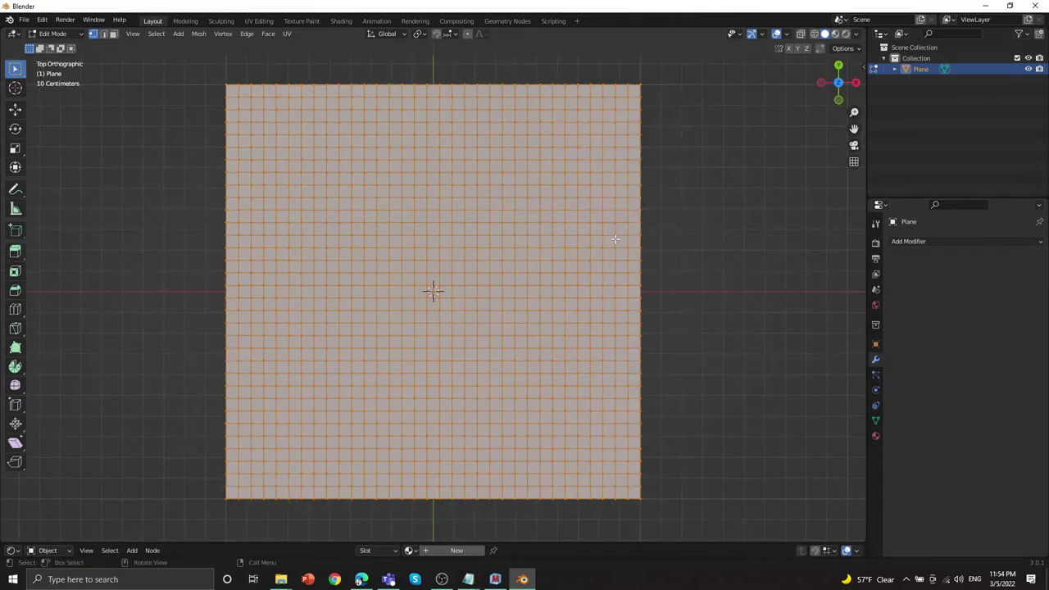
left_click(114, 37)
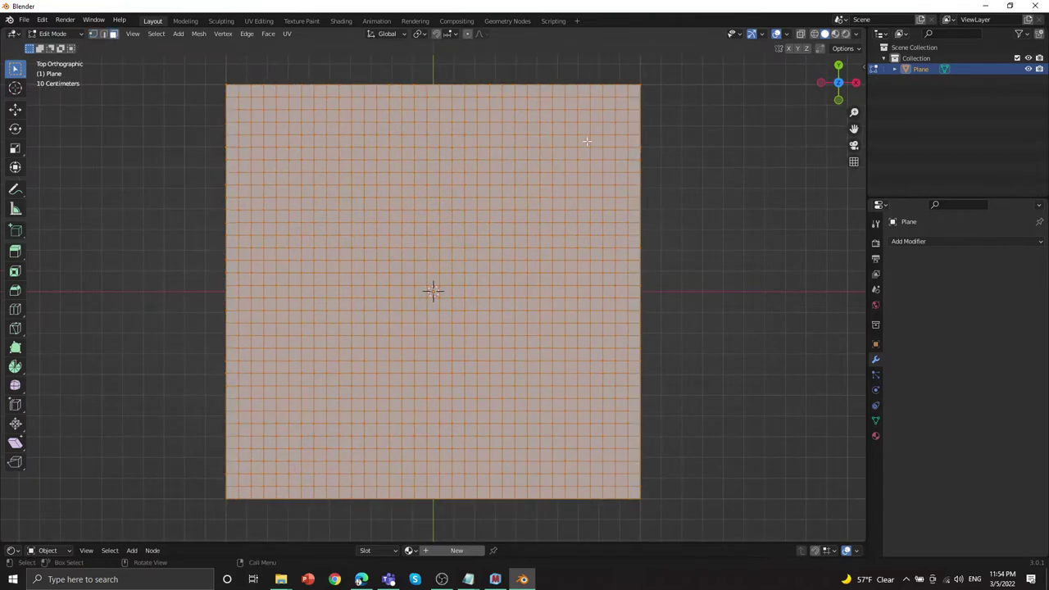
left_click(623, 108)
left_click_drag(623, 104, 239, 487)
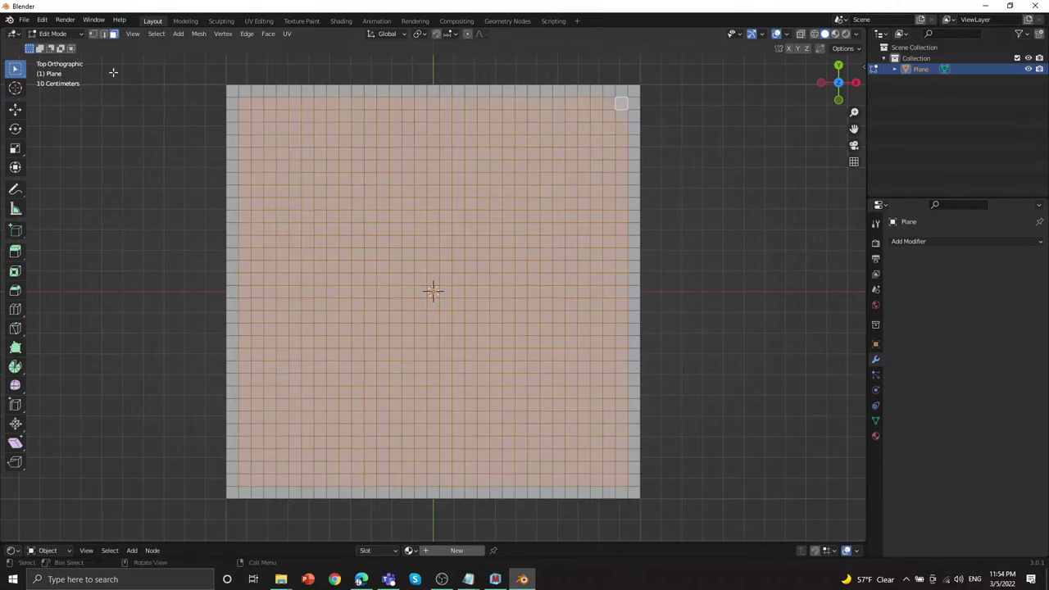
Create a vertex group and assign the selected inner faces to it with a weight of 0.2.
left_click(875, 421)
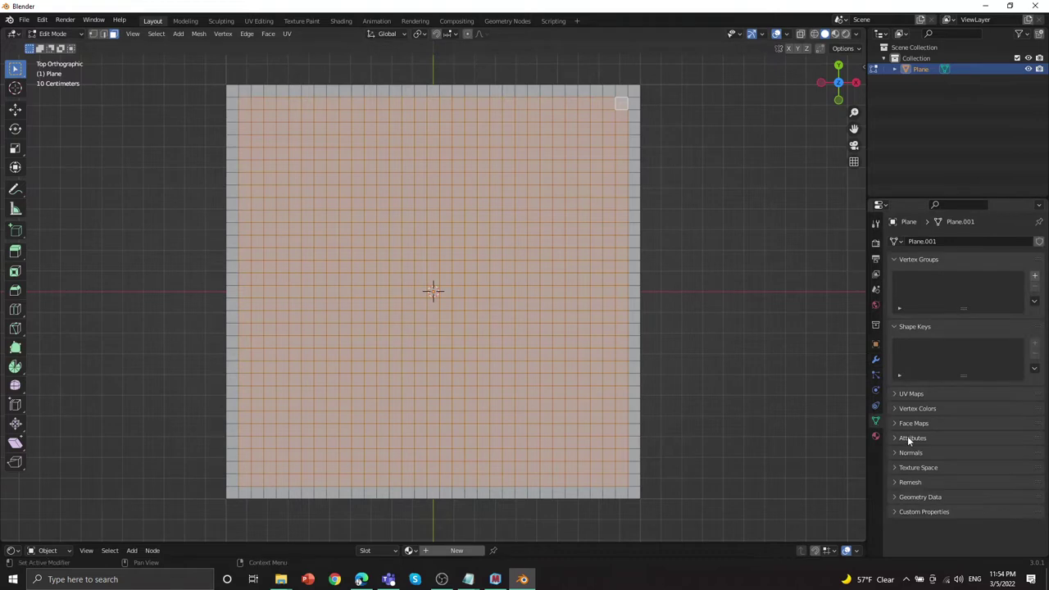
left_click(1034, 276)
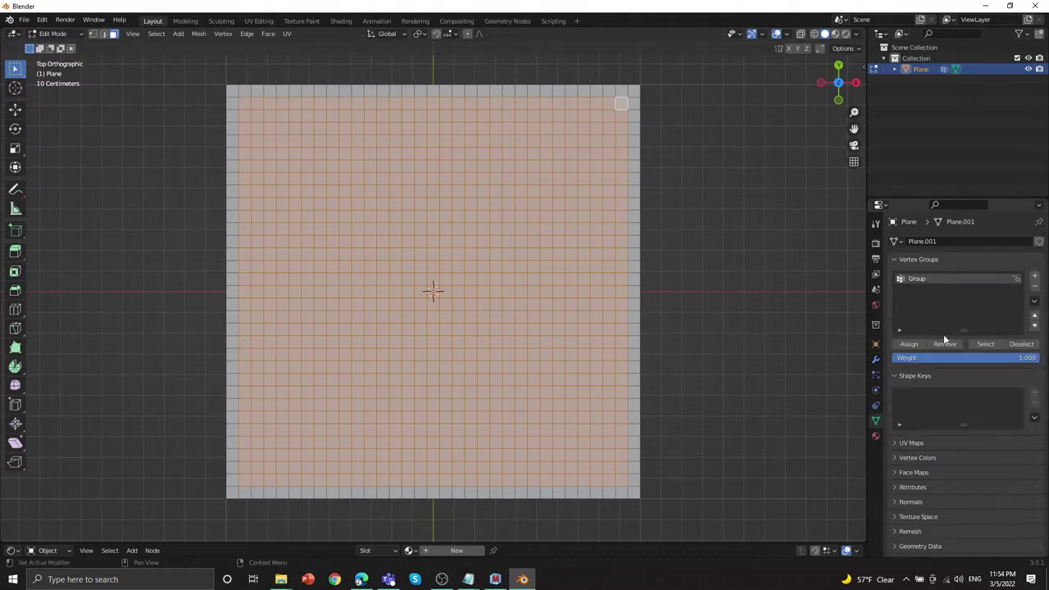
left_click(967, 358)
type("0.2")
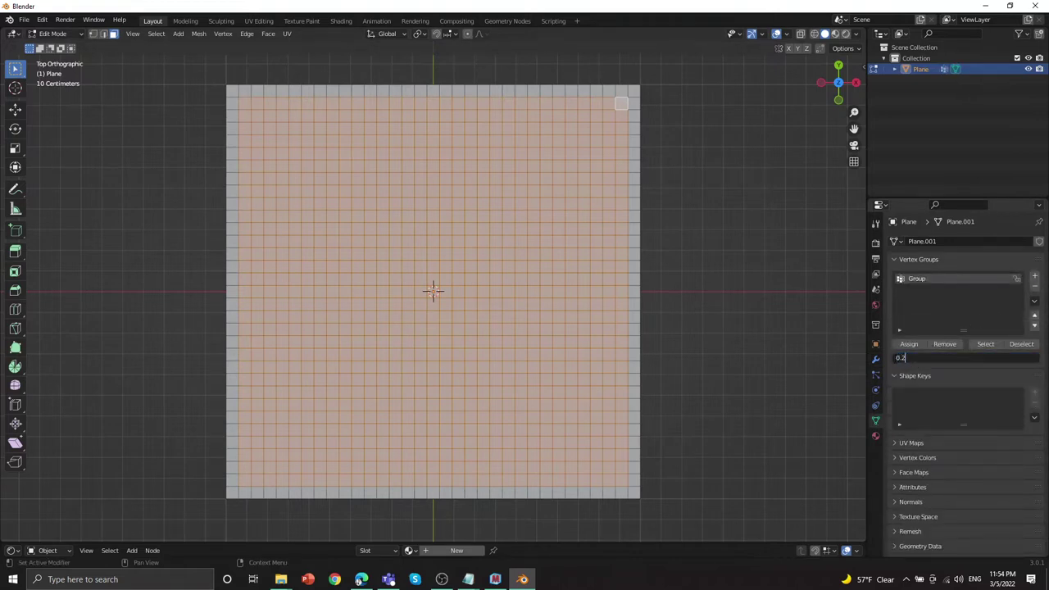
key("Return")
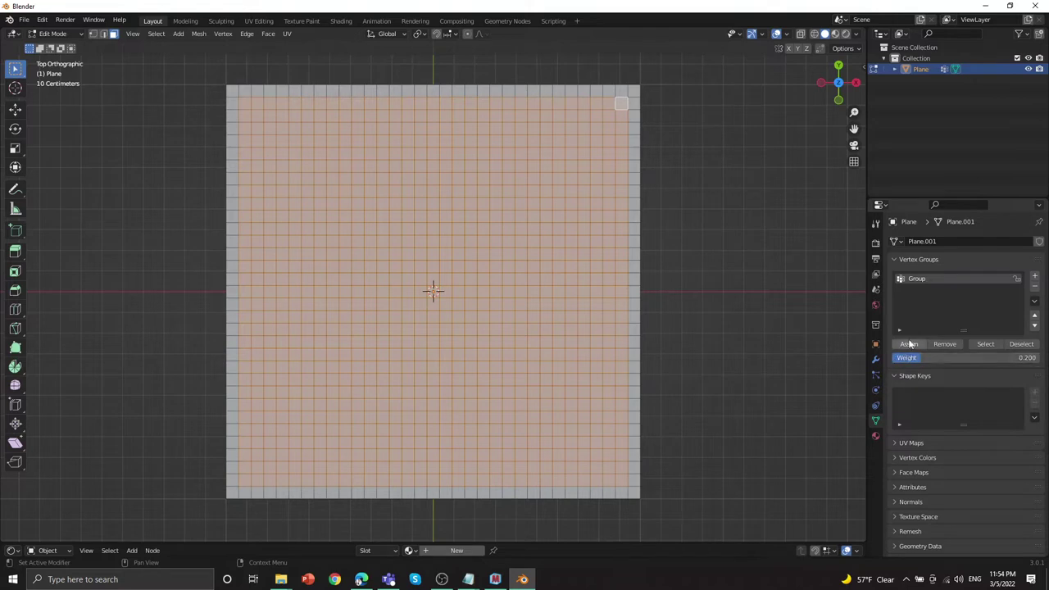
left_click(910, 344)
Add a Subdivision Surface modifier followed by a Displace modifier to the plane.
left_click(875, 359)
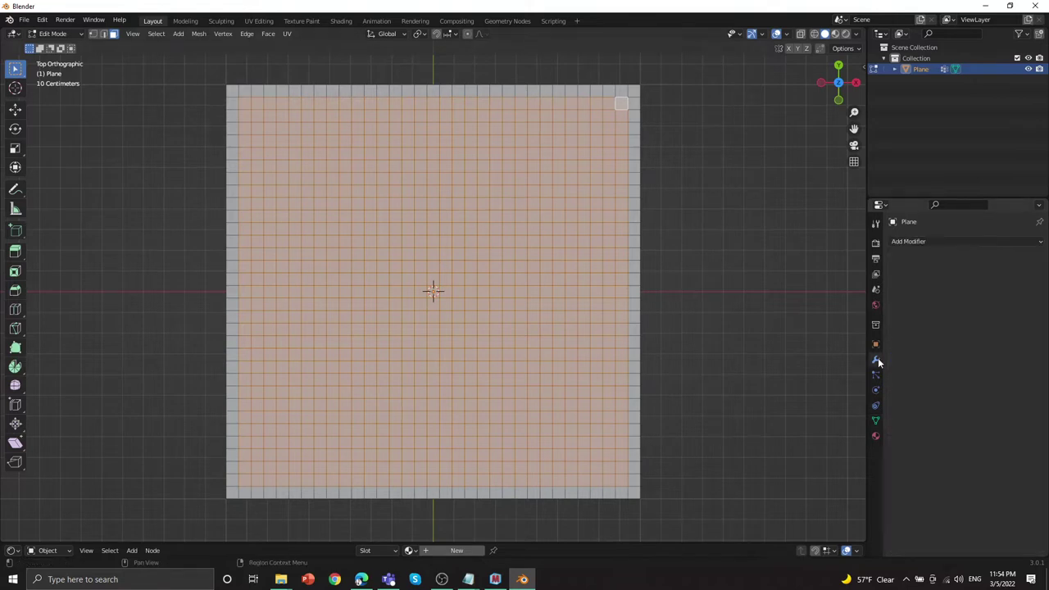
left_click(973, 242)
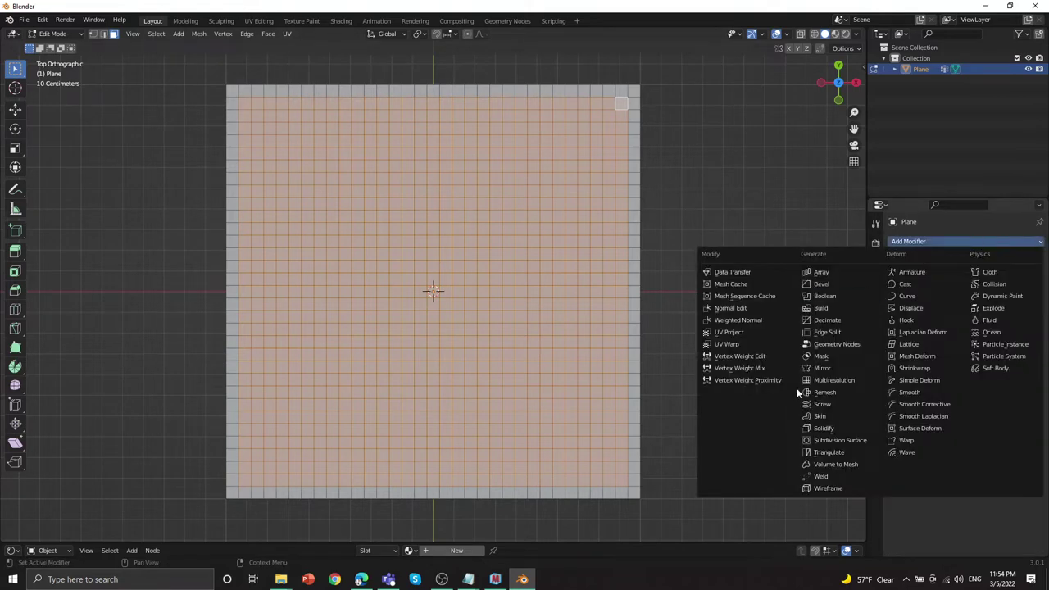
left_click(851, 444)
left_click(955, 267)
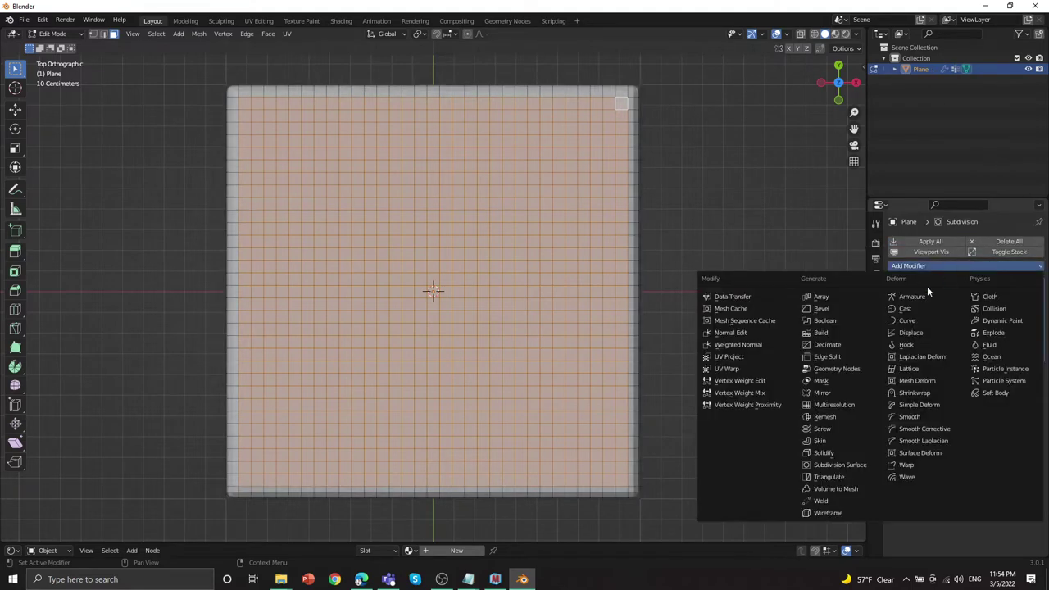
left_click(918, 335)
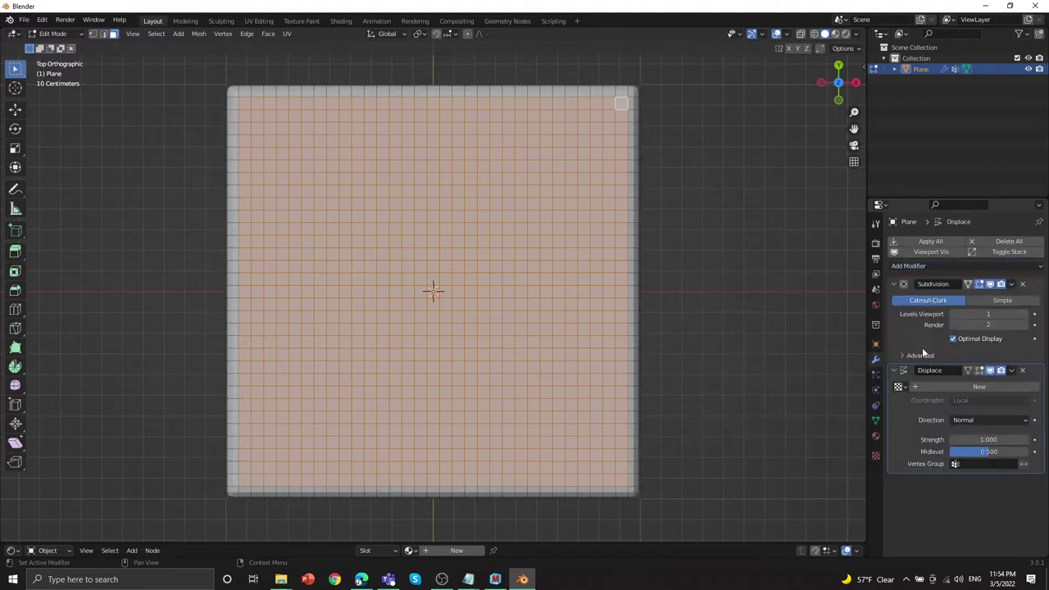
Choose the 37_1K texture preview in the Poliigon Material Converter.
left_click(875, 437)
left_click(925, 426)
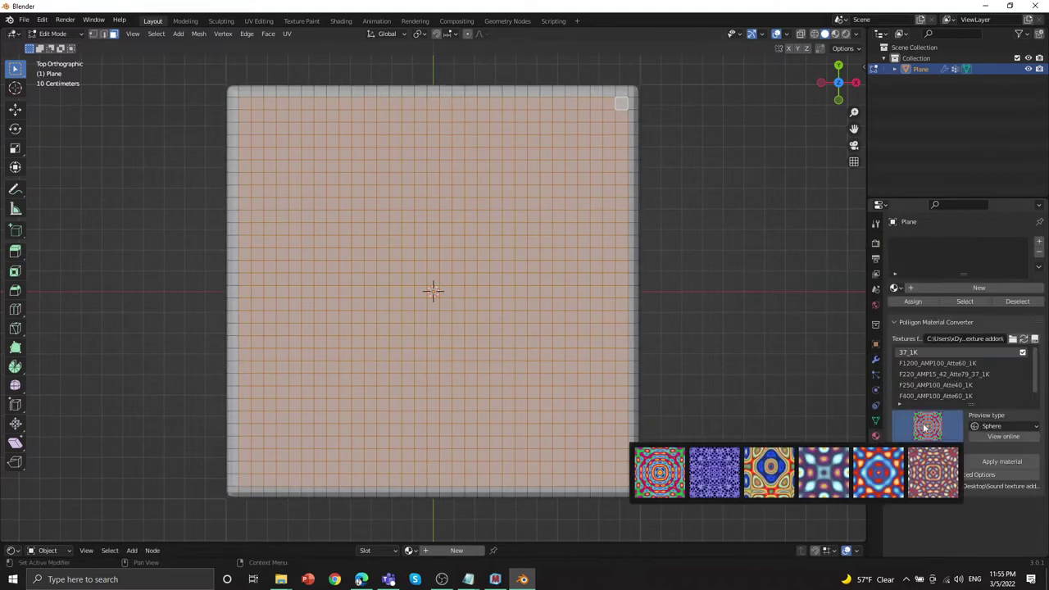
left_click(670, 482)
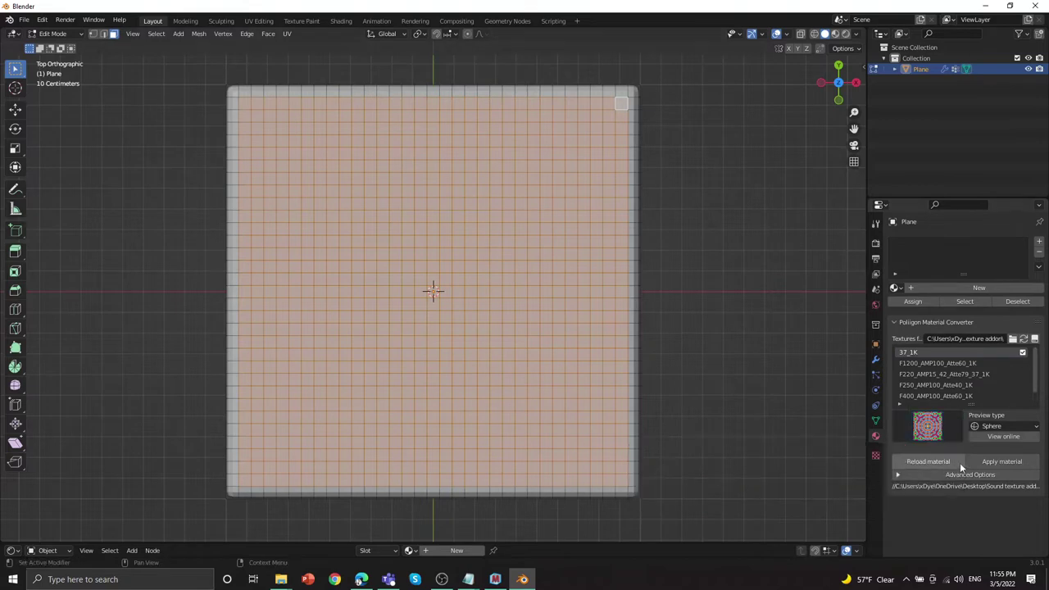
Create a new texture for the Displace modifier and show its texture settings.
left_click(876, 359)
left_click(983, 386)
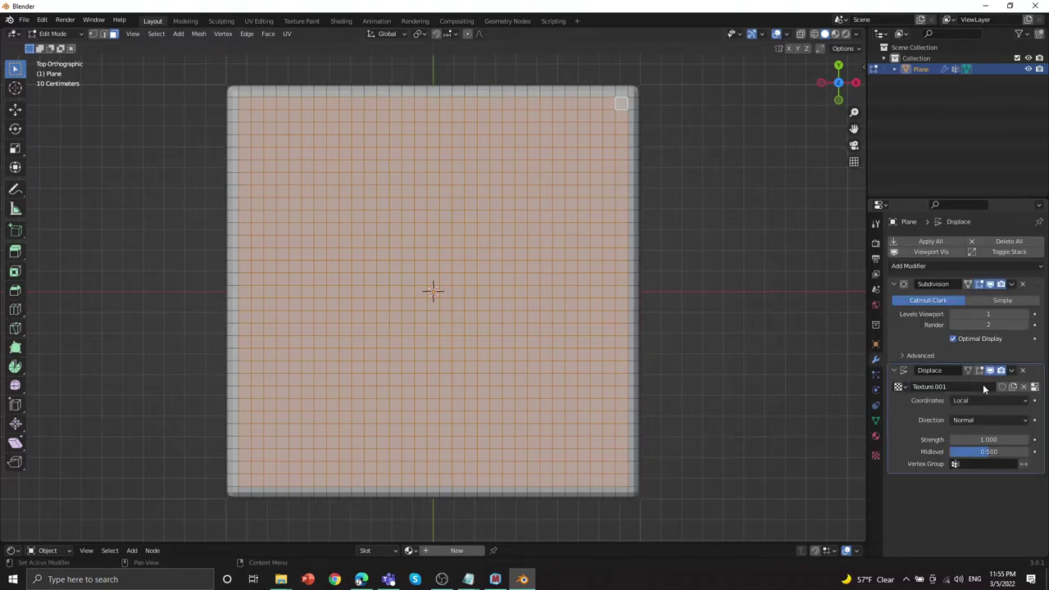
left_click(1035, 386)
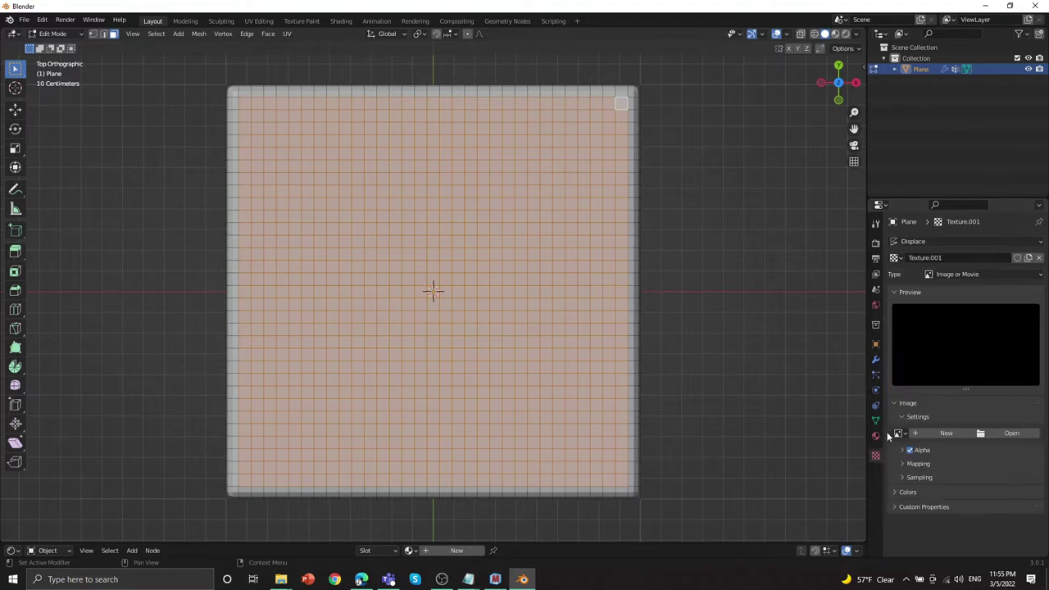
Apply the 37_1K material to the plane with the Poliigon Material Converter.
left_click(876, 437)
left_click(926, 441)
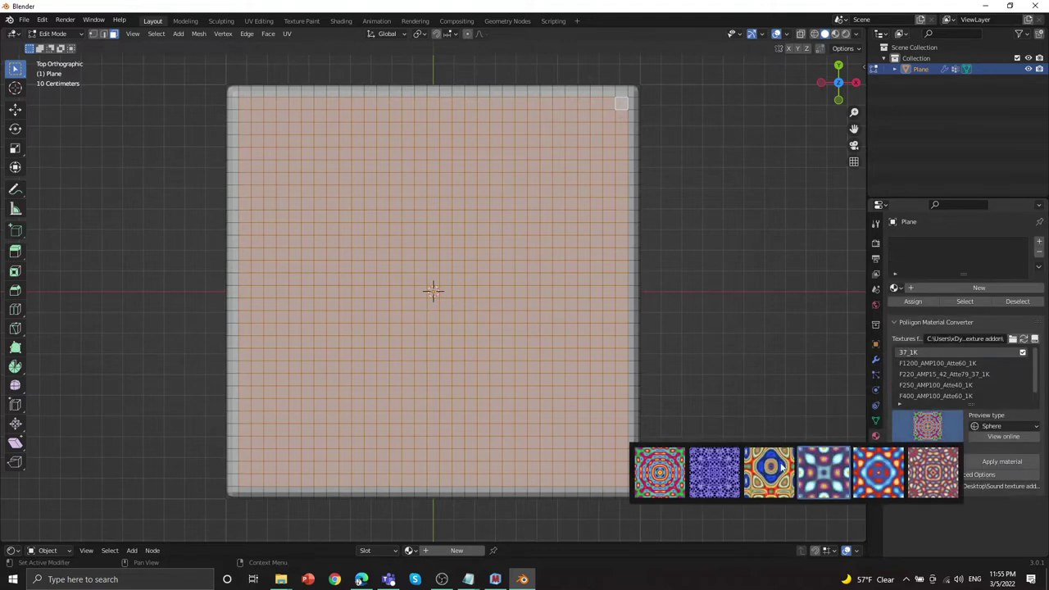
left_click(983, 461)
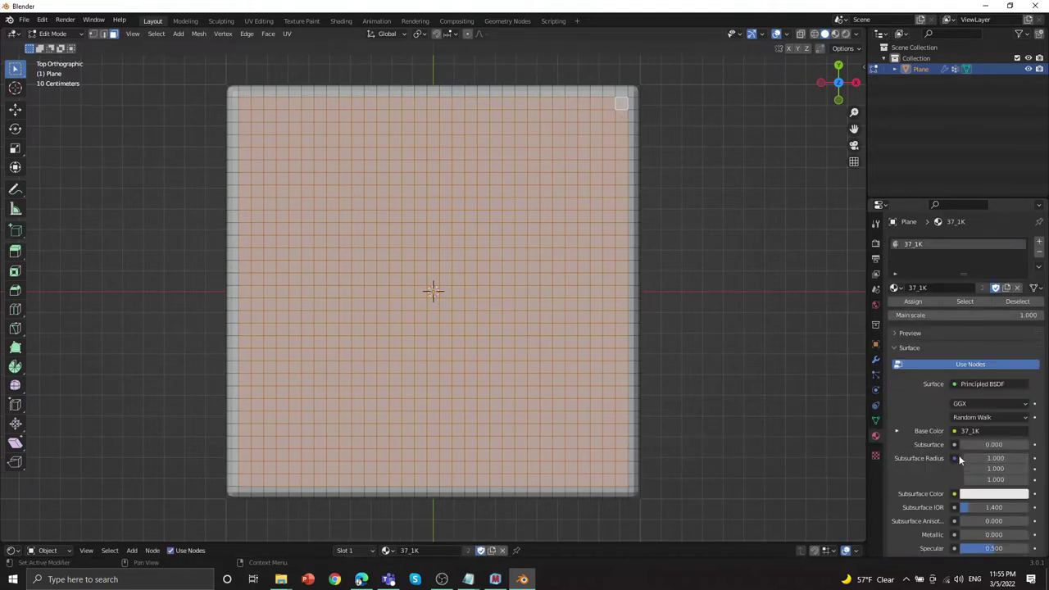
scroll(953, 443, "down", 10)
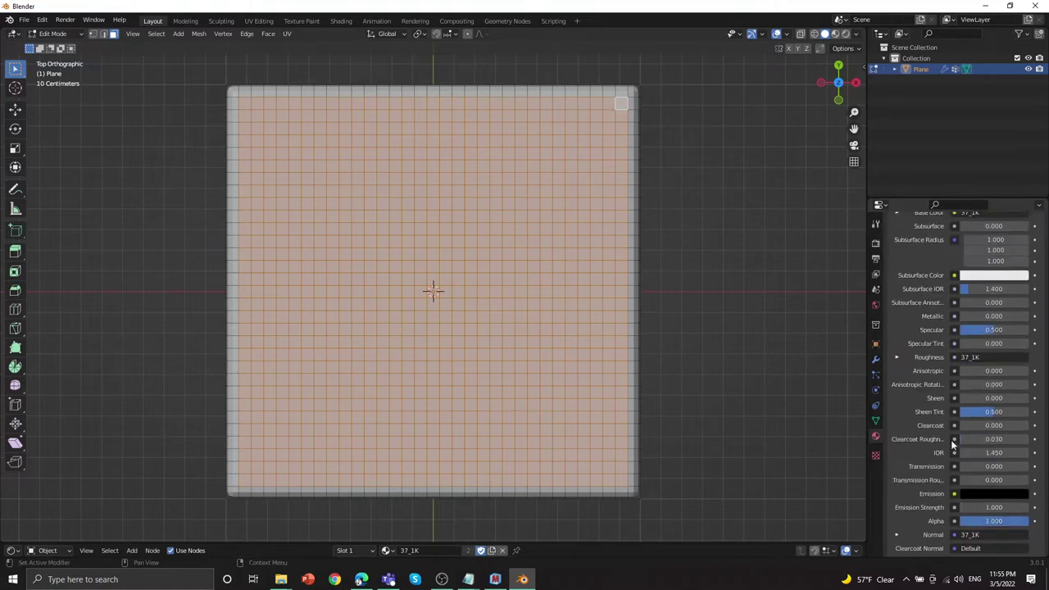
scroll(951, 440, "down", 5)
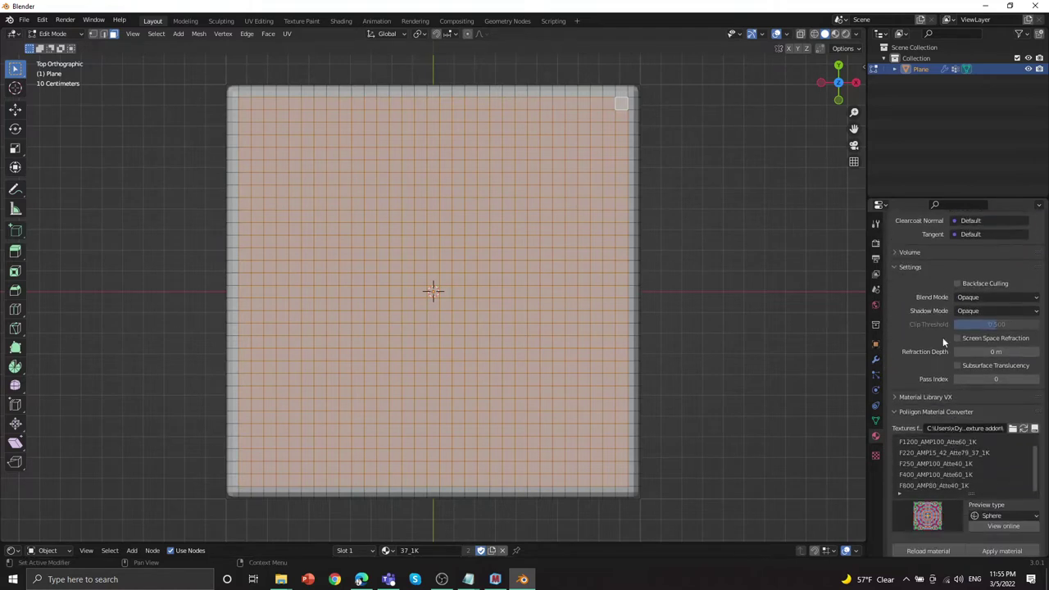
Assign the image 37_DISP_1K.bmp to the Displace modifier's texture.
left_click(875, 359)
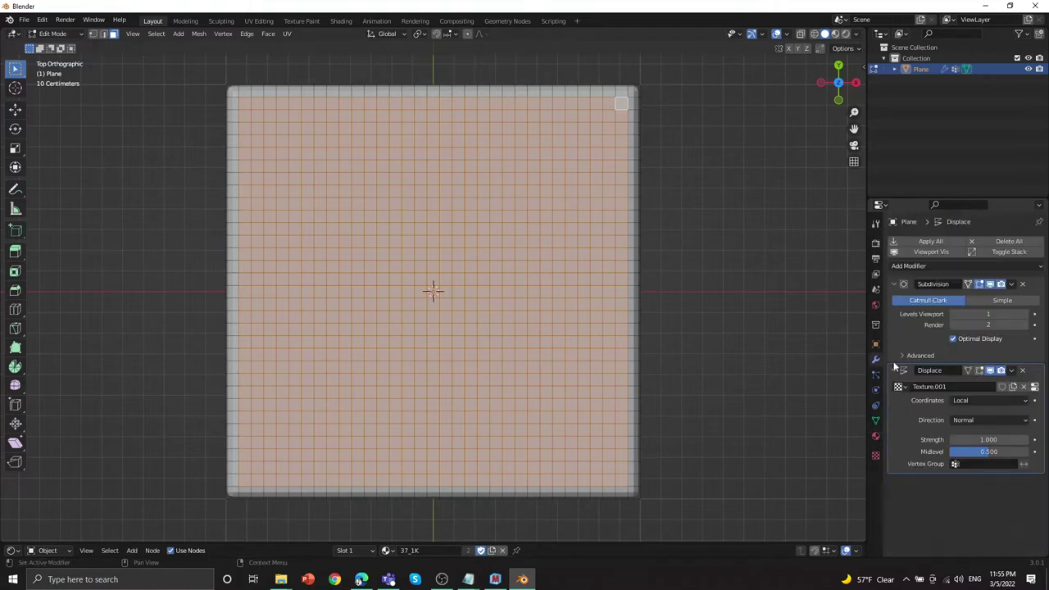
left_click(1028, 388)
left_click(899, 433)
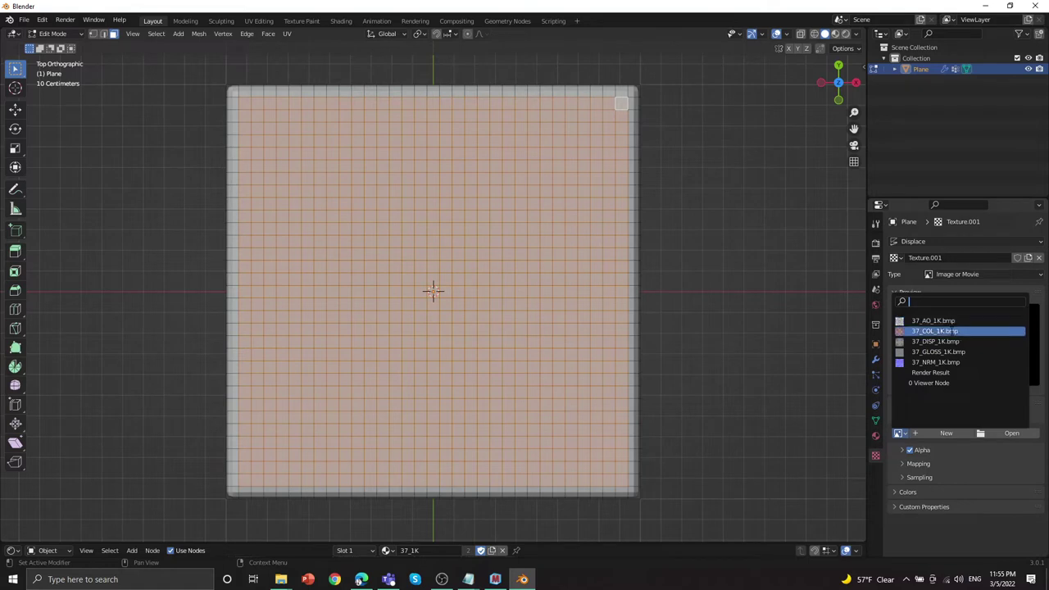
left_click(935, 341)
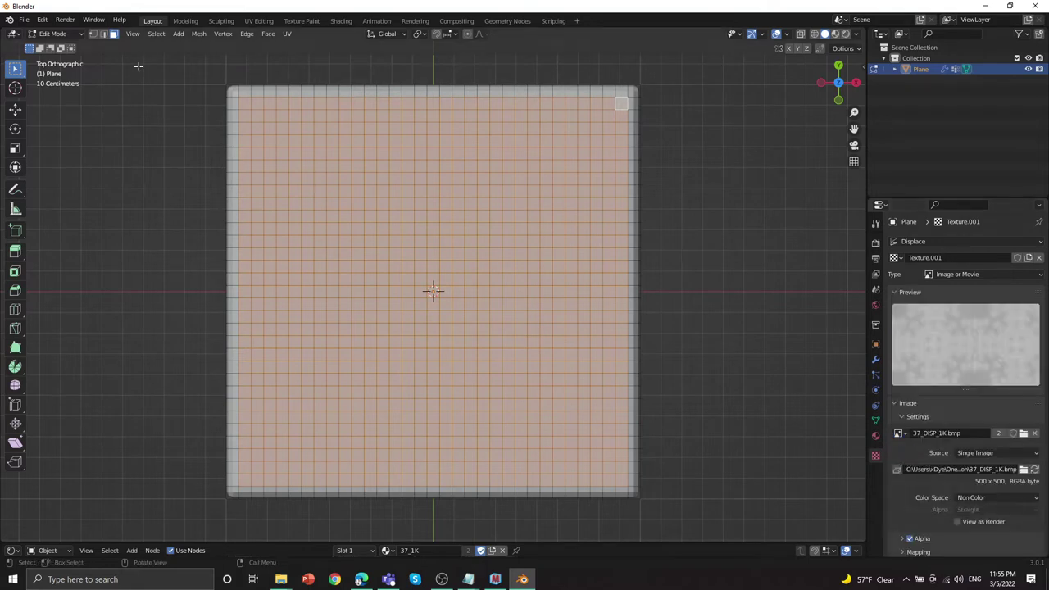
Return the plane to Object Mode and limit its Displace modifier to the vertex group named Group.
left_click(65, 34)
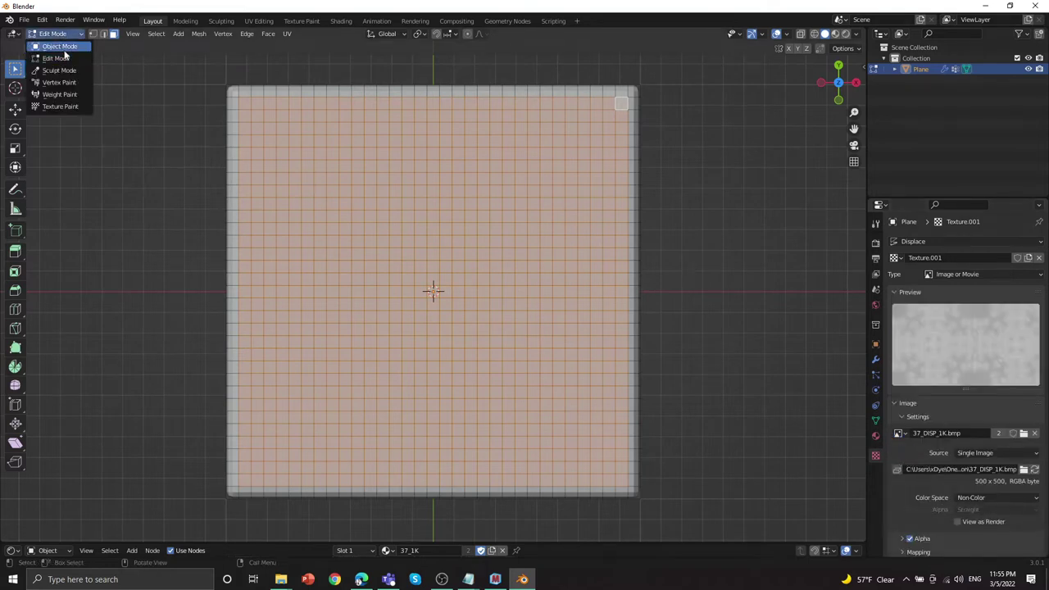
left_click(61, 47)
middle_click_drag(277, 182, 691, 238)
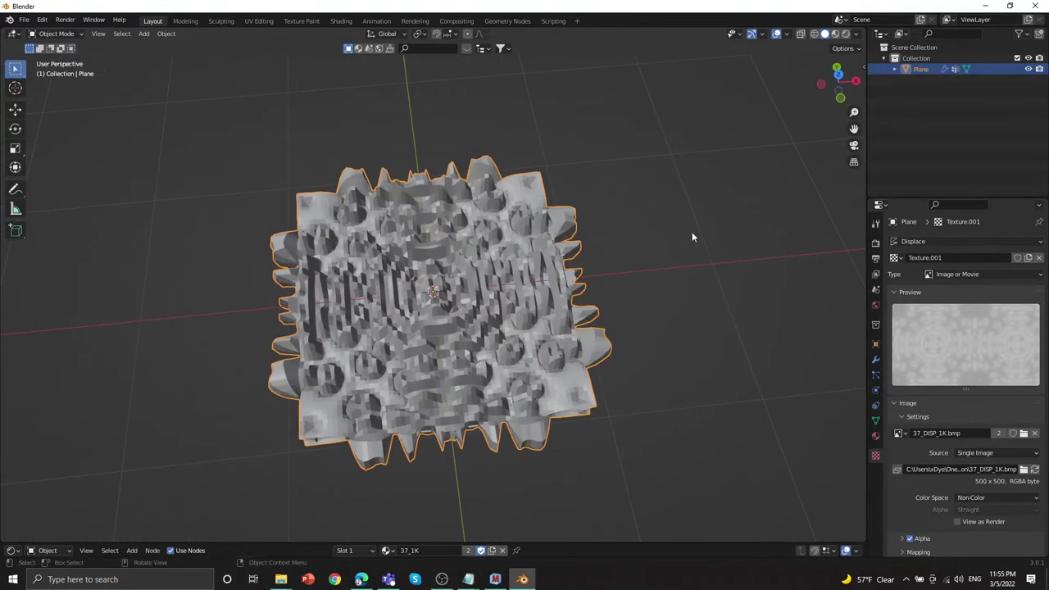
left_click(875, 360)
left_click(991, 464)
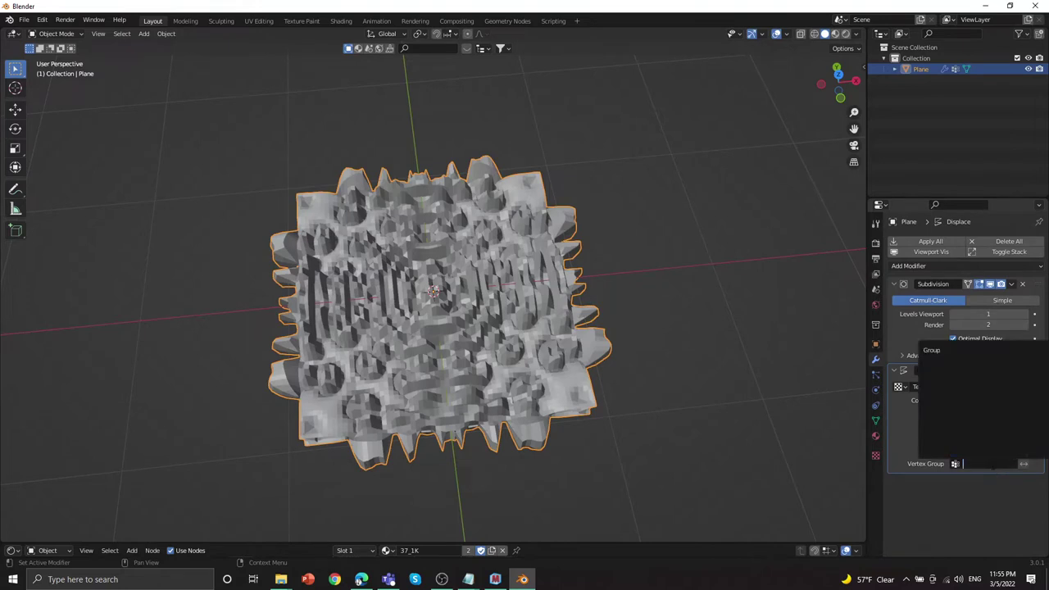
left_click(969, 354)
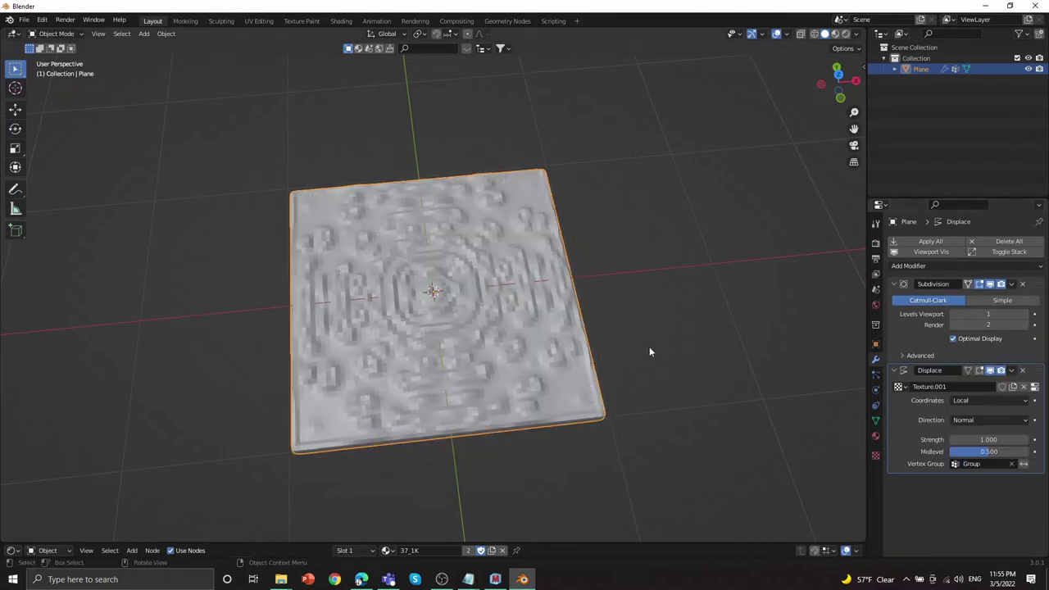
Add a Plain Axes empty at the centre of the tile.
left_click(146, 35)
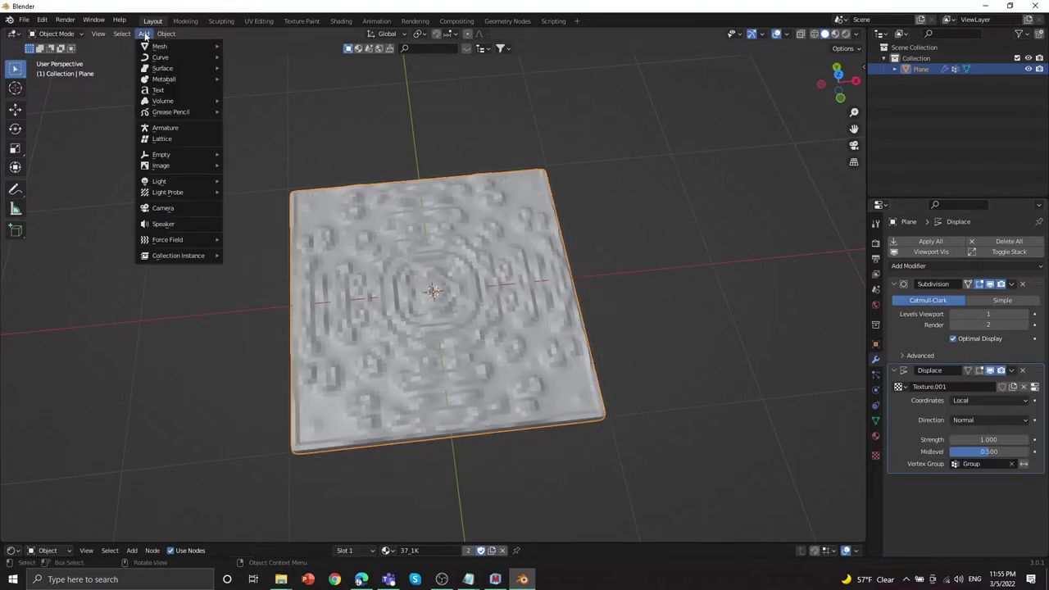
mouse_move(151, 46)
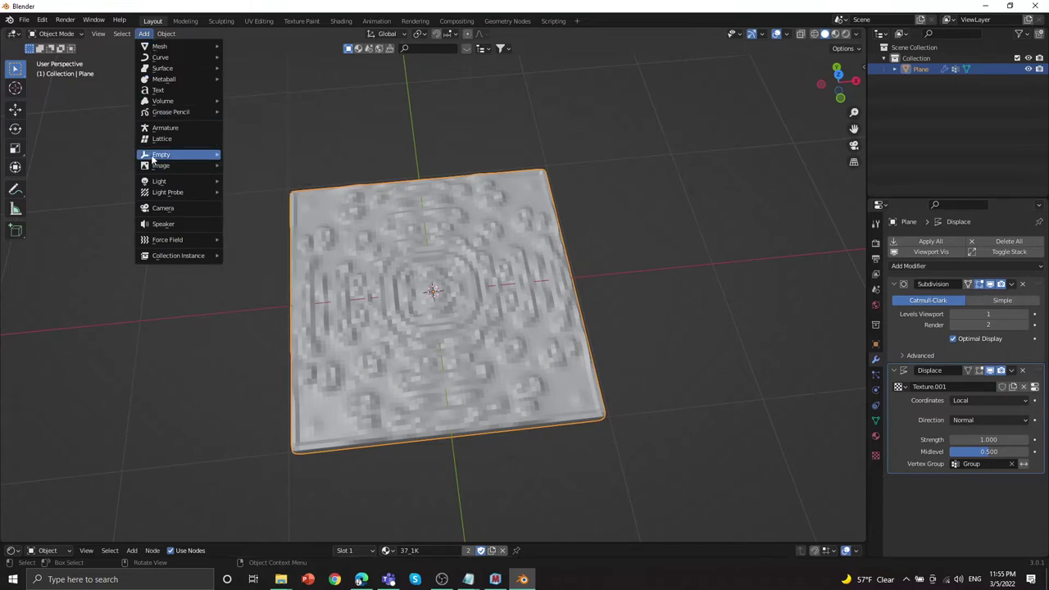
mouse_move(161, 154)
left_click(237, 155)
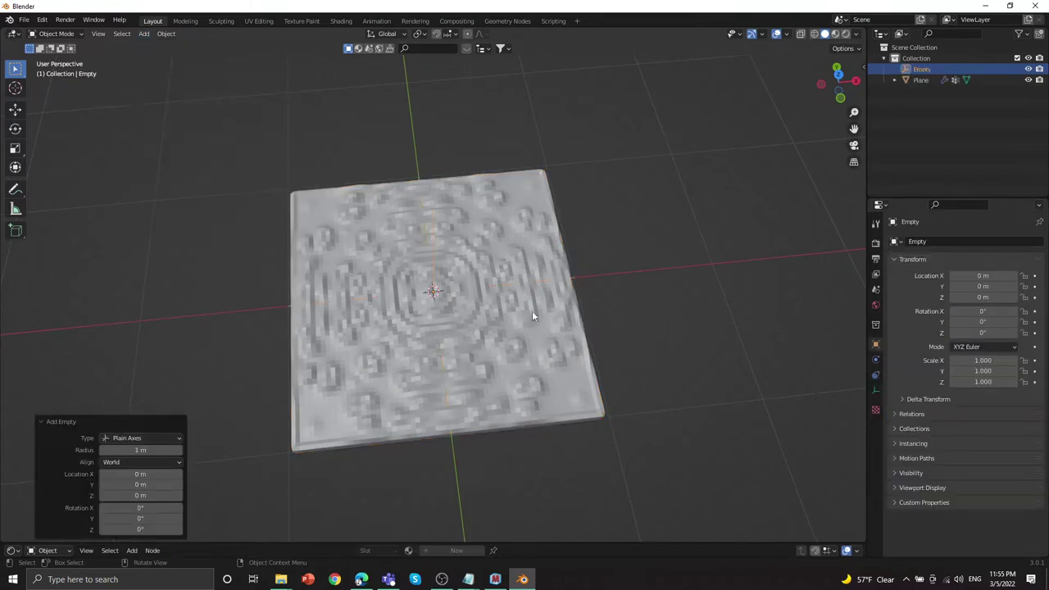
Set the plane's Displace modifier to Object texture coordinates and use the Empty as its reference object.
left_click(512, 341)
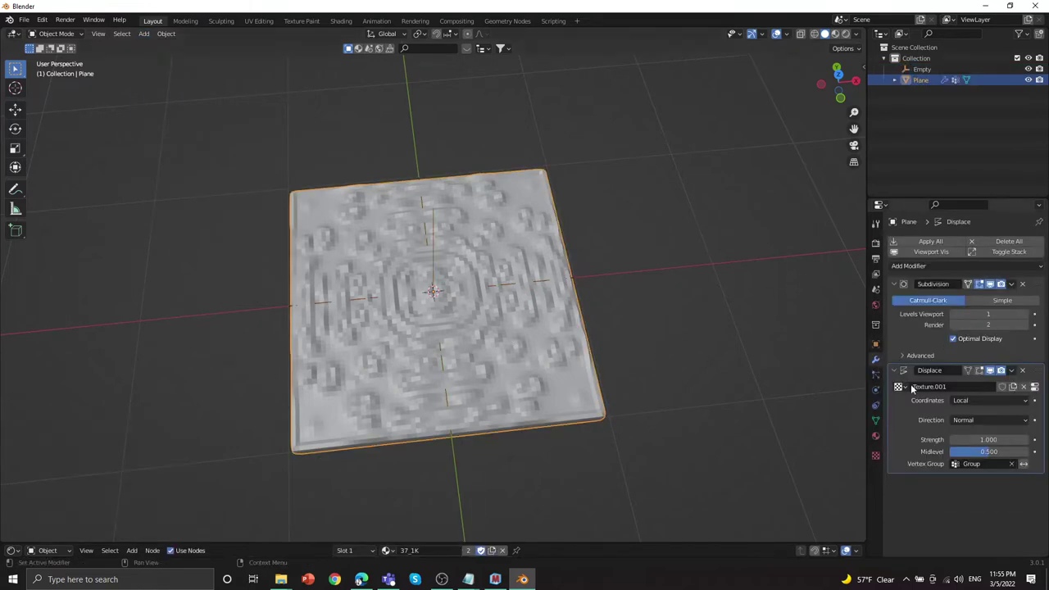
left_click(999, 401)
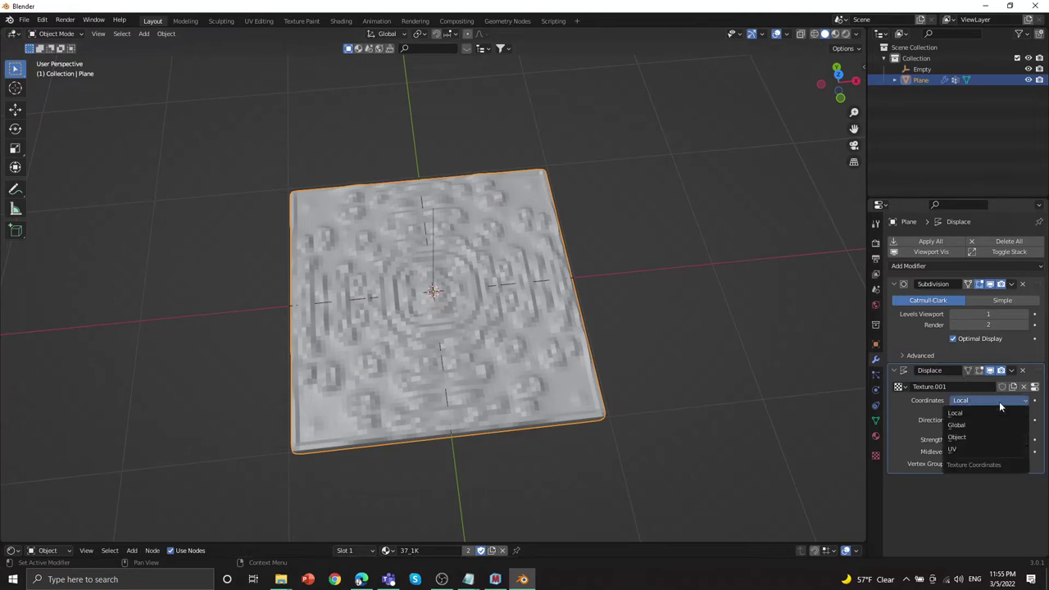
left_click(972, 438)
left_click(987, 412)
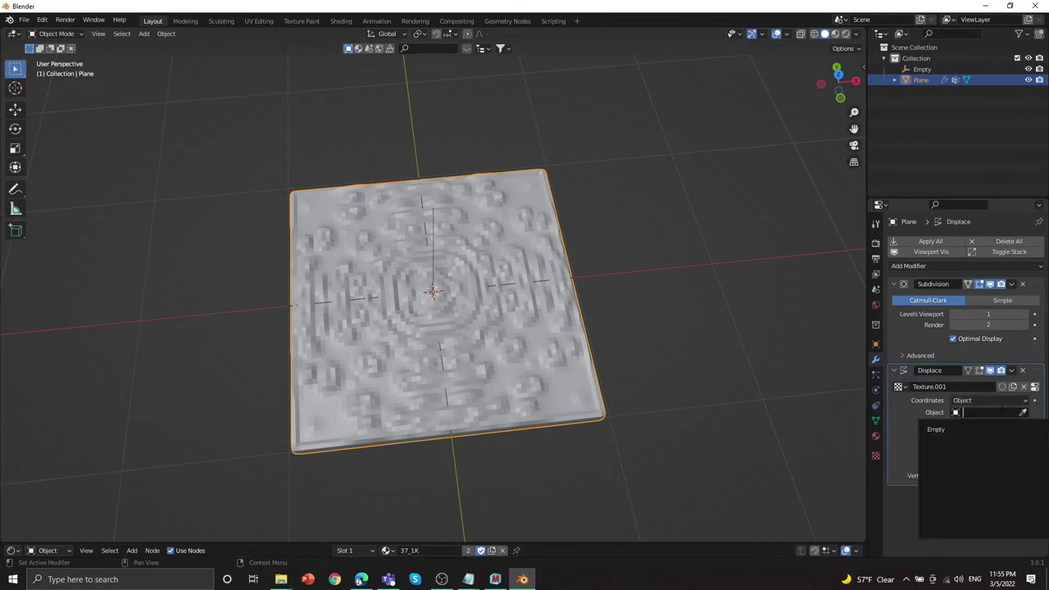
left_click(967, 429)
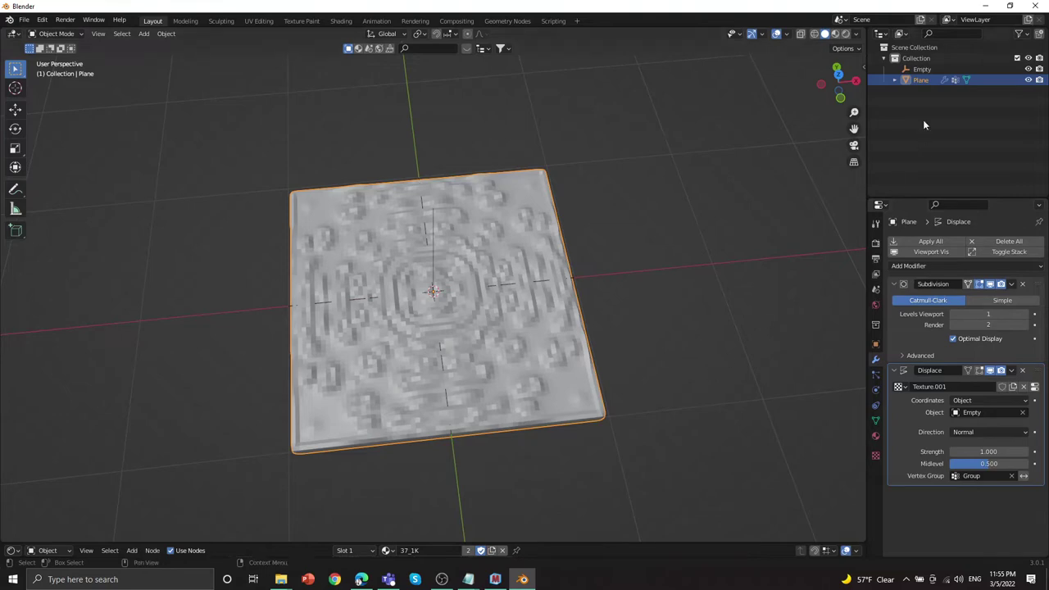
Scale the Empty down uniformly to about 0.47 to make the displacement pattern smaller.
left_click(922, 69)
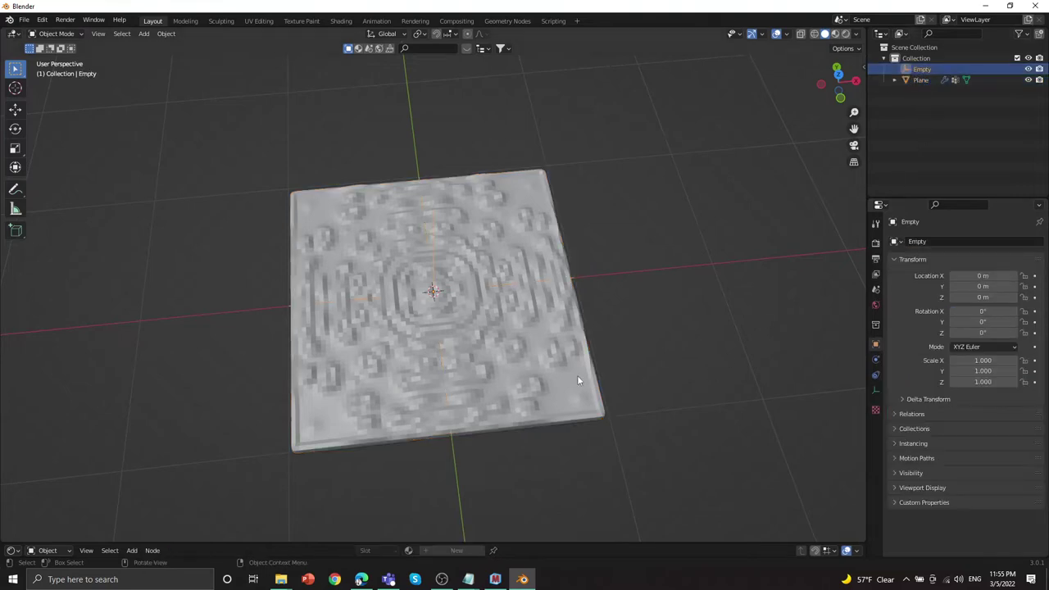
key("s")
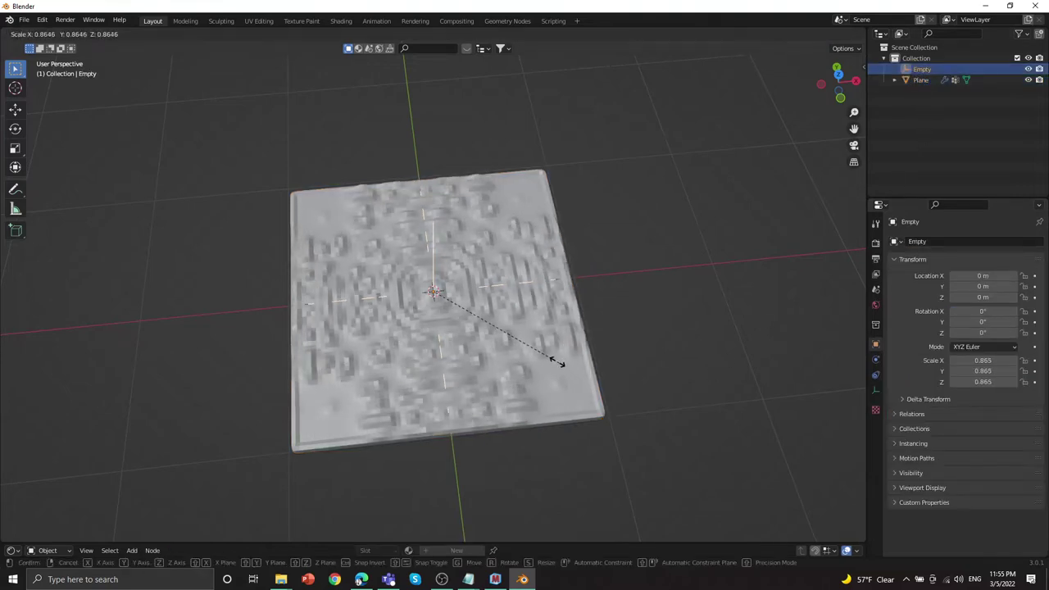
left_click(495, 339)
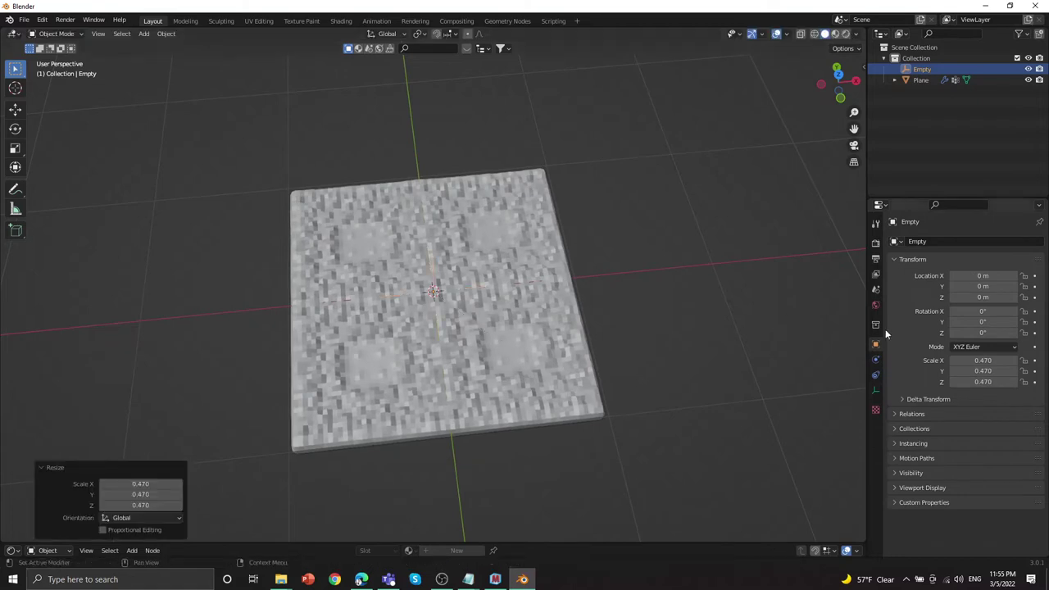
Switch the plane's Subdivision modifier to Simple and raise its viewport levels to 5.
left_click(436, 370)
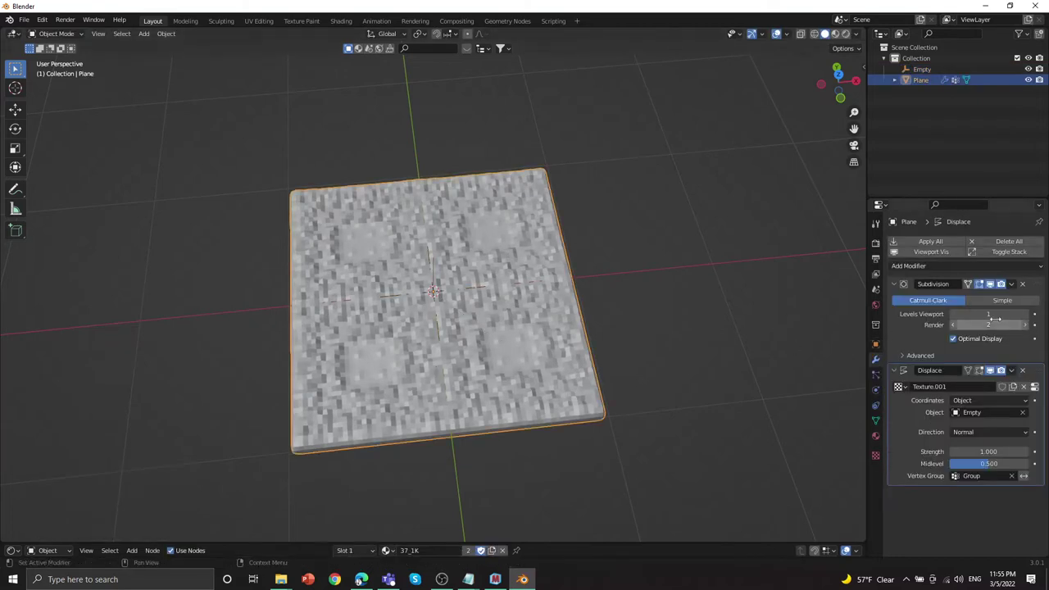
left_click(1007, 301)
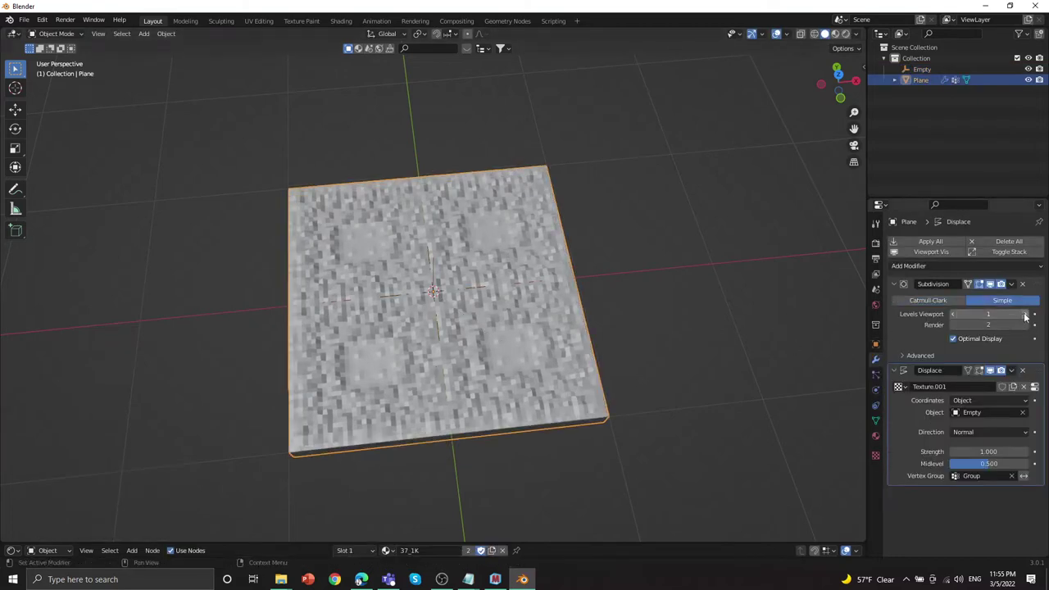
left_click(1025, 315)
left_click(1025, 314)
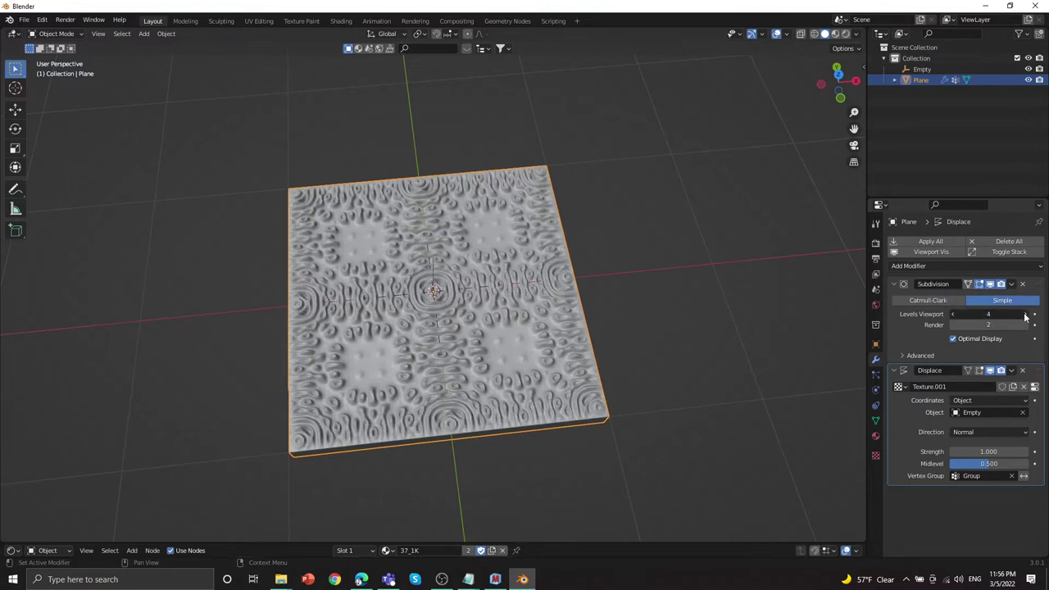
left_click(1026, 315)
Try a Displace strength of -7.8 on the plane and inspect the relief up close.
middle_click_drag(726, 356, 684, 304)
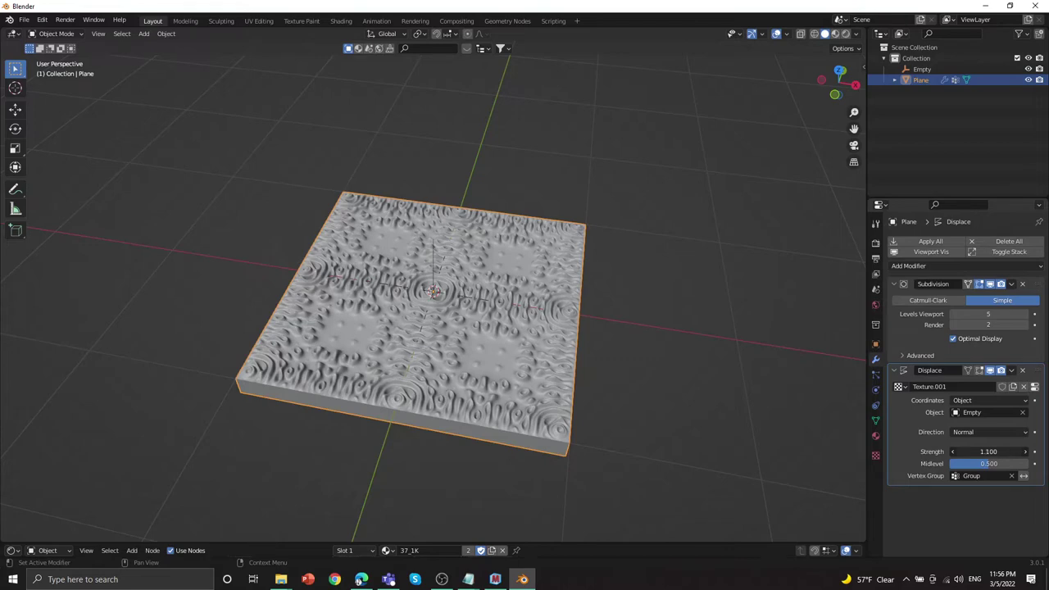
left_click_drag(988, 451, 934, 451)
middle_click_drag(631, 352, 691, 376)
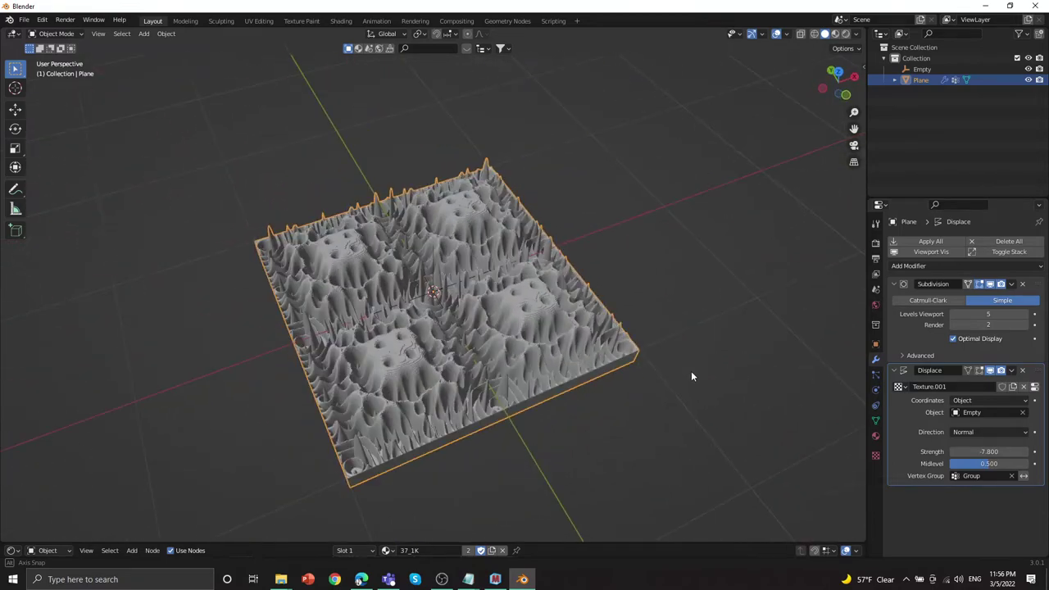
scroll(691, 374, "up", 6)
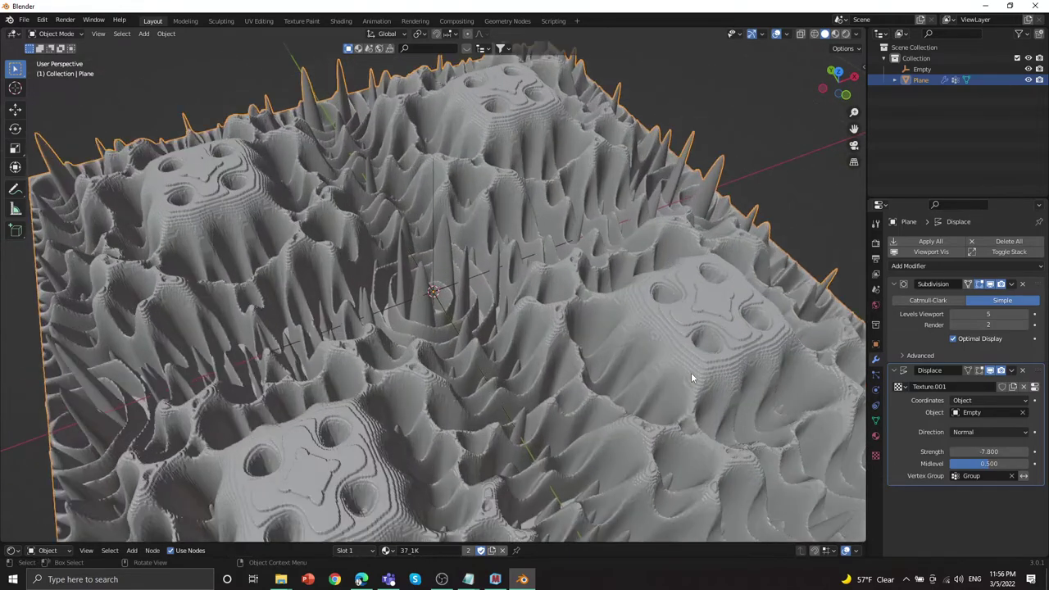
scroll(691, 372, "down", 5)
middle_click_drag(690, 373, 652, 384)
scroll(649, 362, "down", 3)
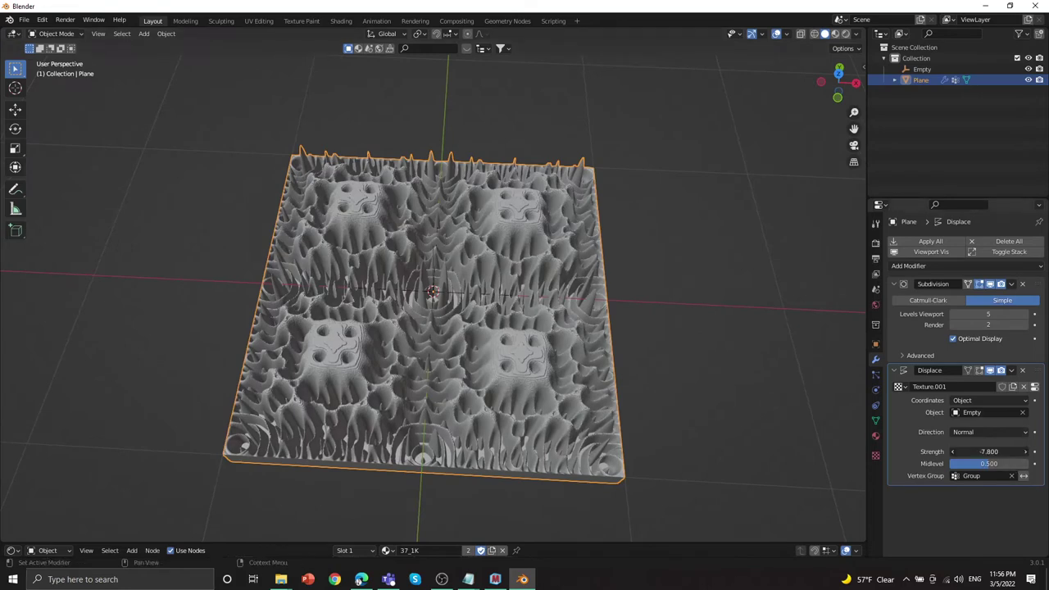
Reset the Displace modifier's strength to 1.
left_click_drag(991, 453, 986, 453)
double_click(981, 451)
type("-10.0")
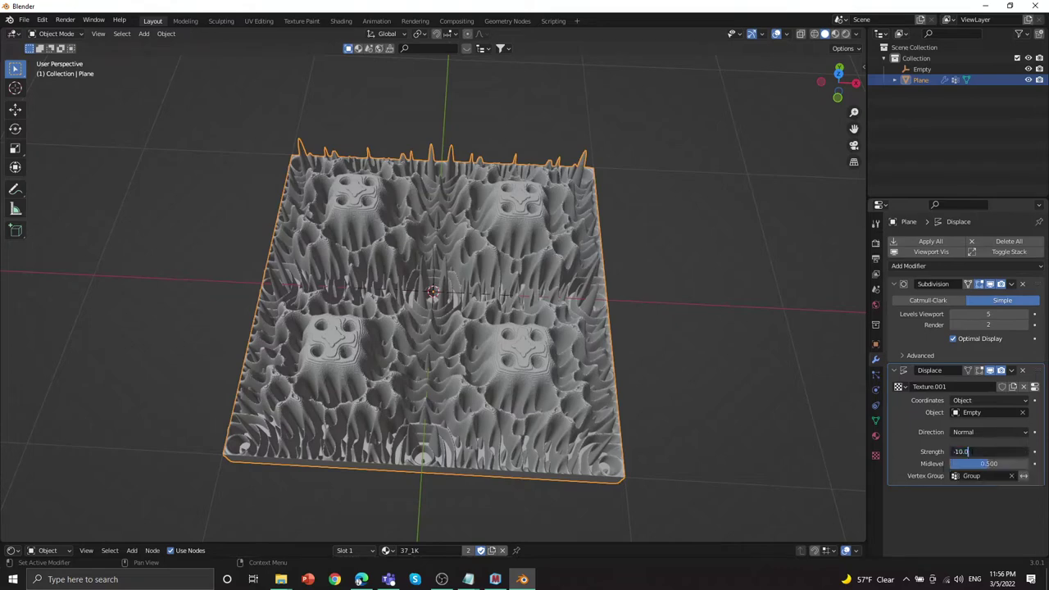
key("ctrl+a")
type("1")
key("Return")
Set the Displace modifier's midlevel to 0.7 and its strength to 1.5.
double_click(979, 463)
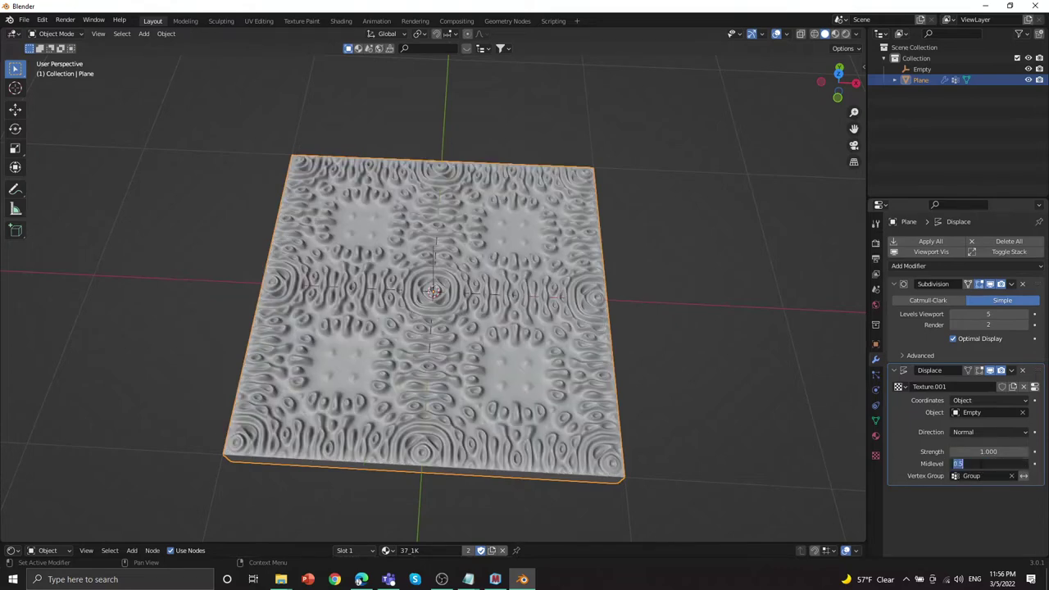
type("0.7")
key("Return")
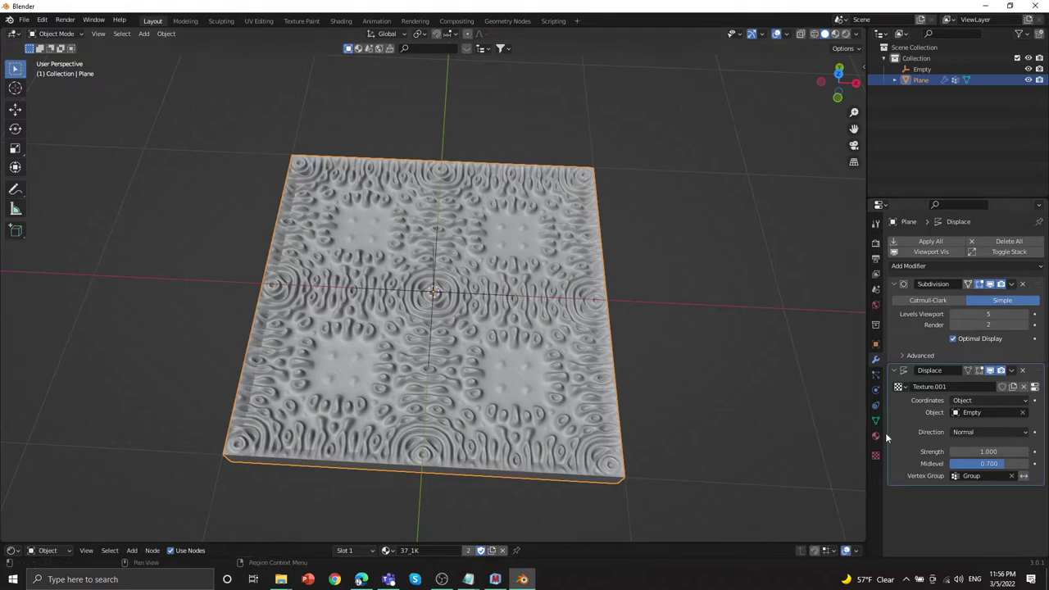
double_click(975, 451)
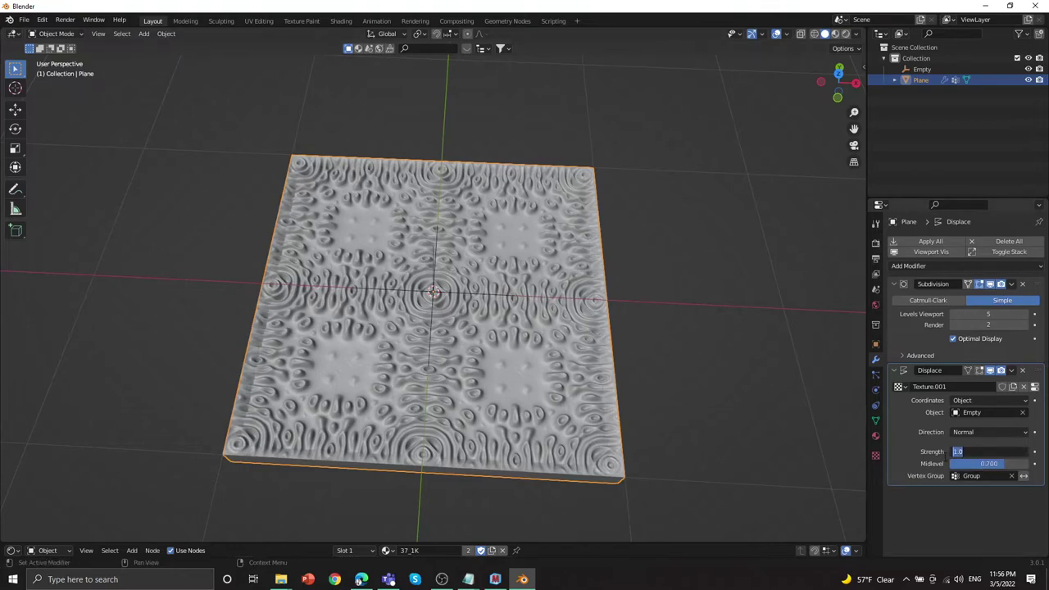
type("1")
key("Return")
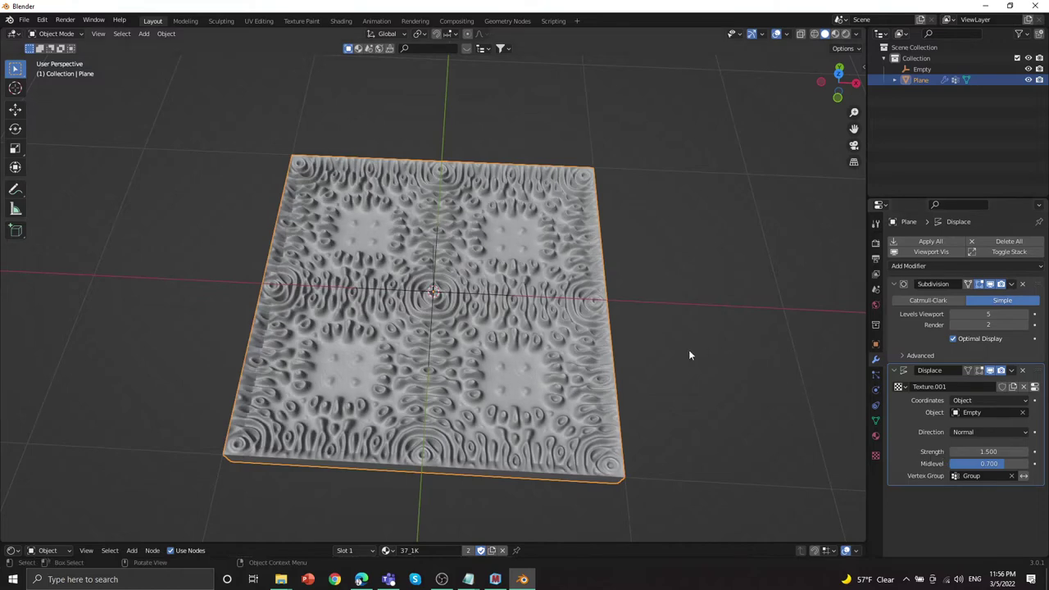
Scale the Empty down uniformly to about 0.306 so the displacement pattern repeats more densely.
left_click(940, 71)
key("g")
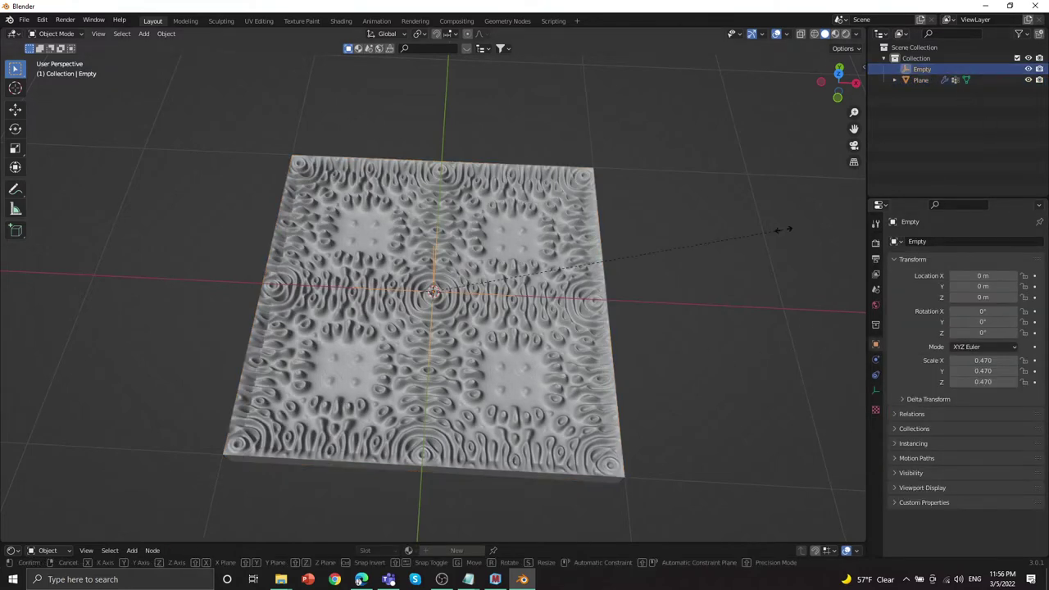
key("s")
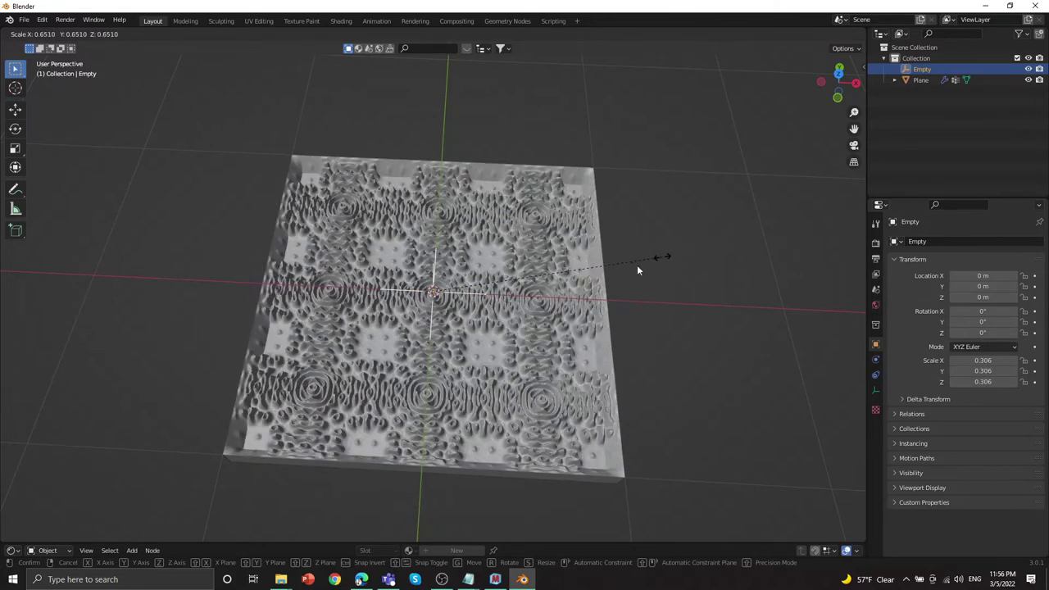
left_click(666, 270)
left_click(668, 271)
Inspect the relief up close and set the plane's Displace strength to 0.2.
middle_click_drag(687, 282, 713, 259)
scroll(725, 245, "up", 4)
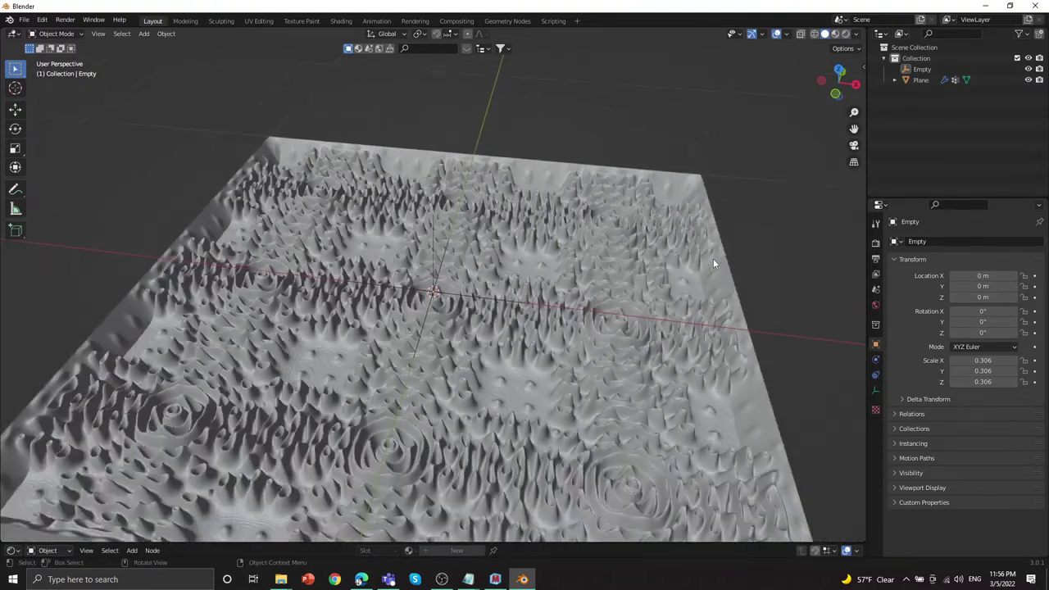
scroll(713, 258, "down", 3)
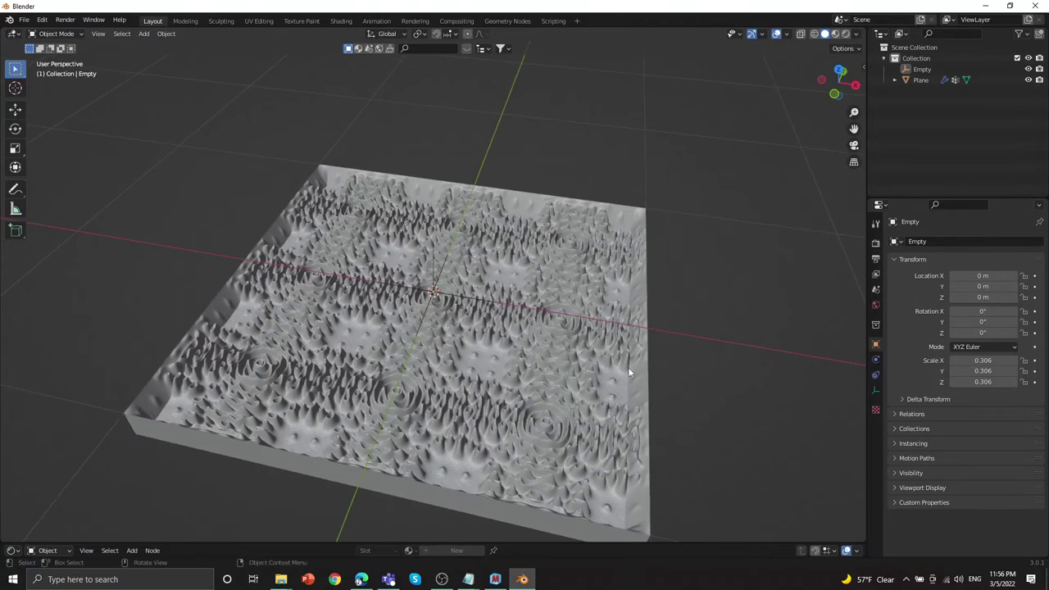
left_click(629, 373)
double_click(1000, 452)
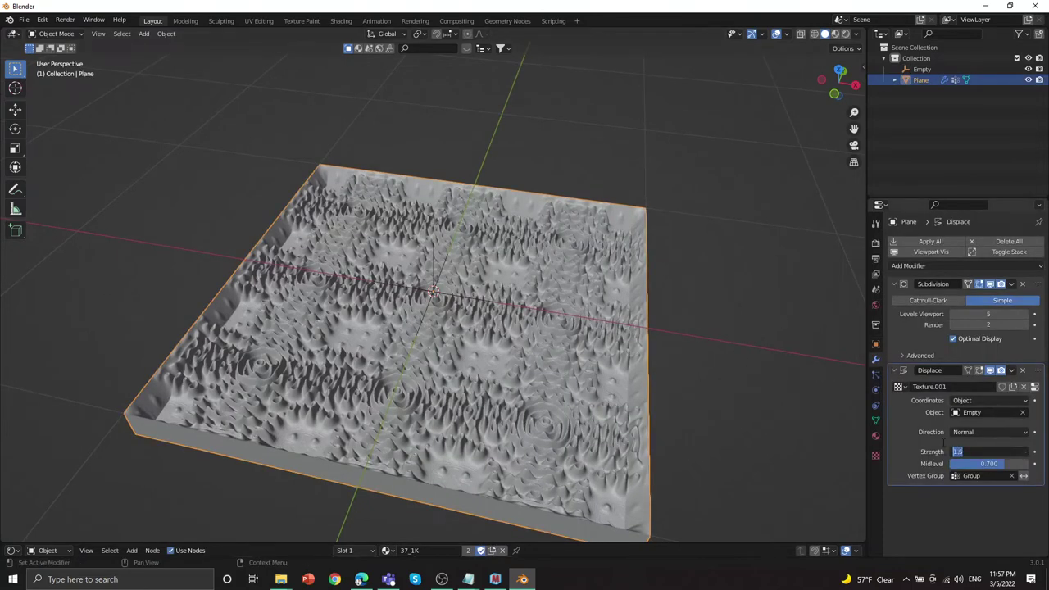
type("0.2")
key("Return")
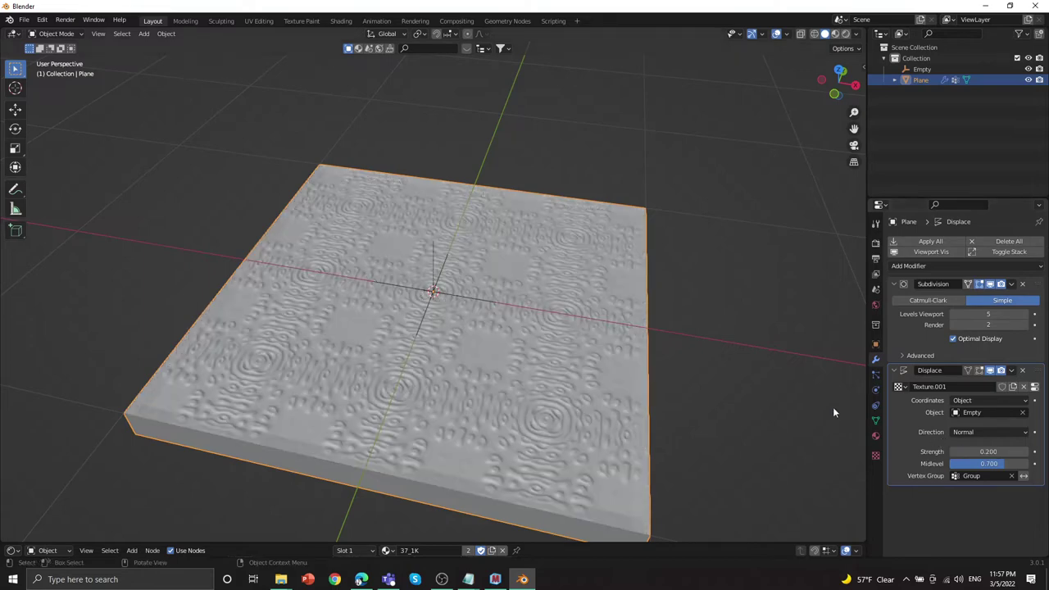
Set the Displace modifier's midlevel to 0.2.
left_click(975, 464)
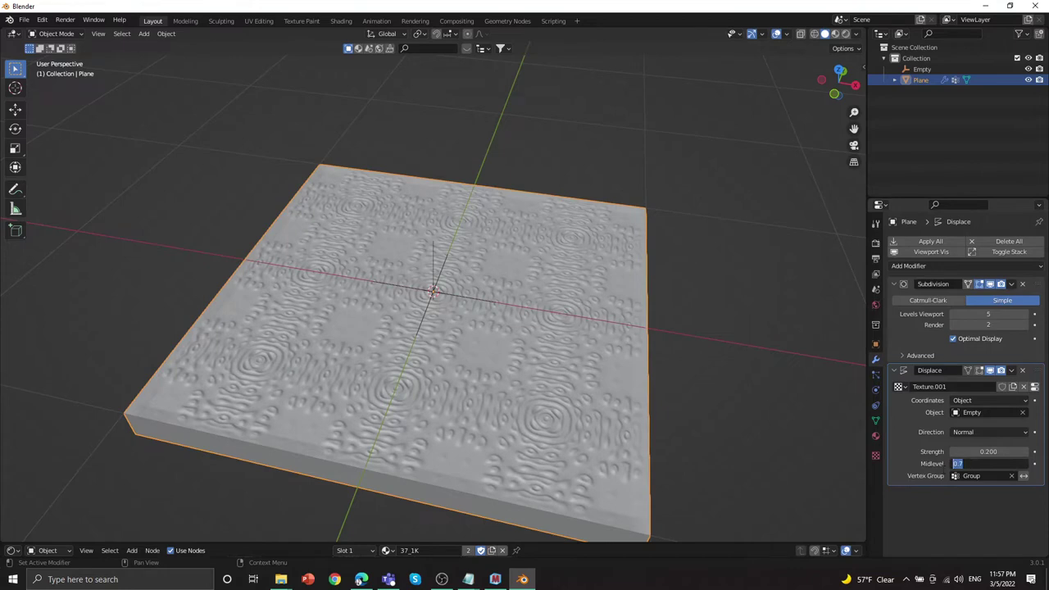
type("0.2")
key("Return")
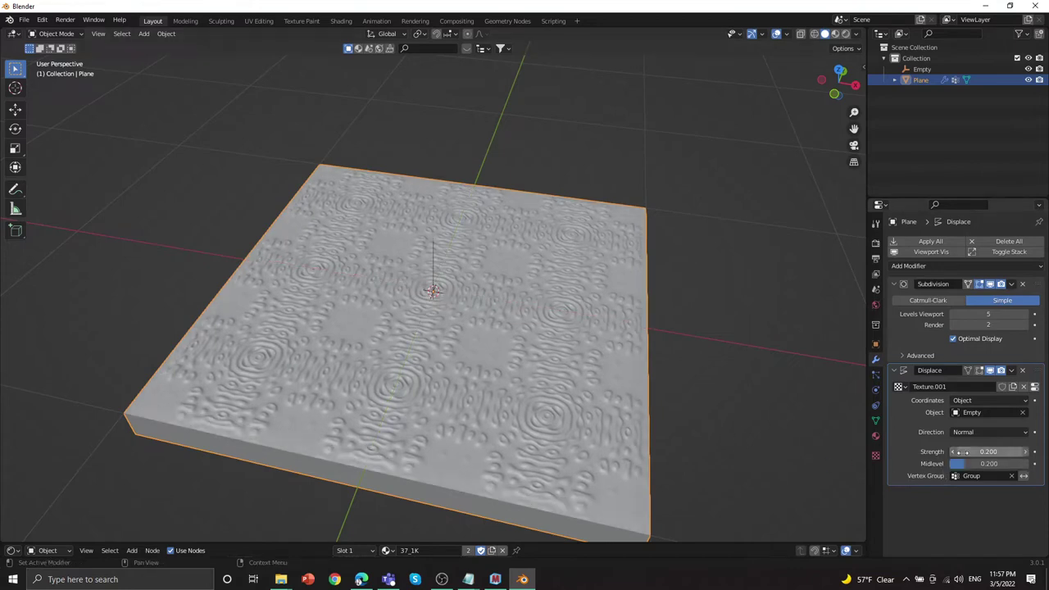
Set the Displace modifier's strength to 0.9.
left_click(989, 452)
type("0.9")
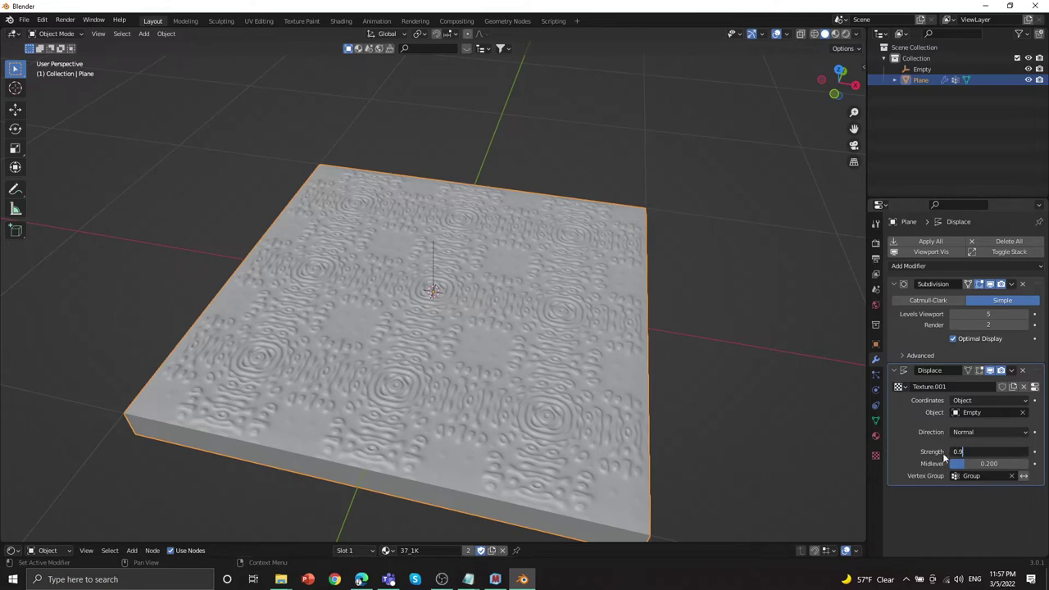
key("Return")
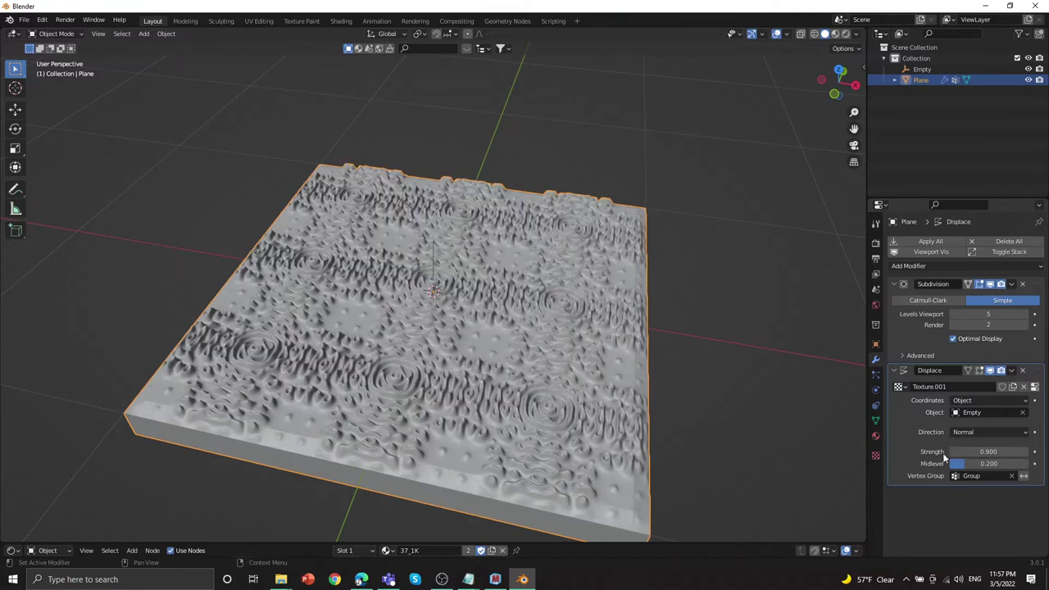
Raise the Displace modifier's strength to 2 and examine the resulting relief up close.
left_click(996, 450)
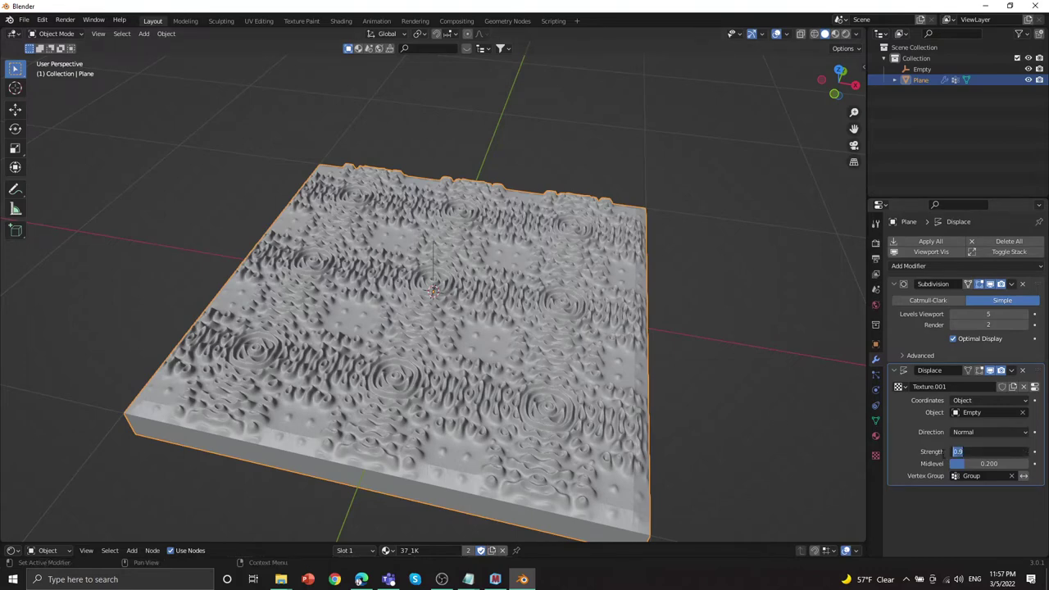
type("2")
key("Return")
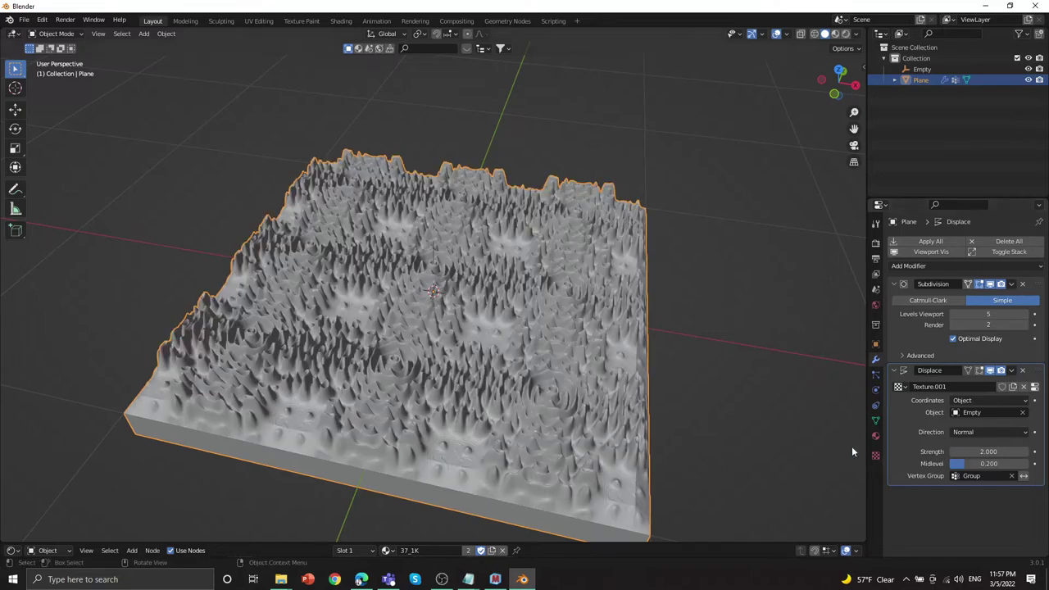
middle_click_drag(781, 408, 717, 424)
scroll(718, 424, "up", 3)
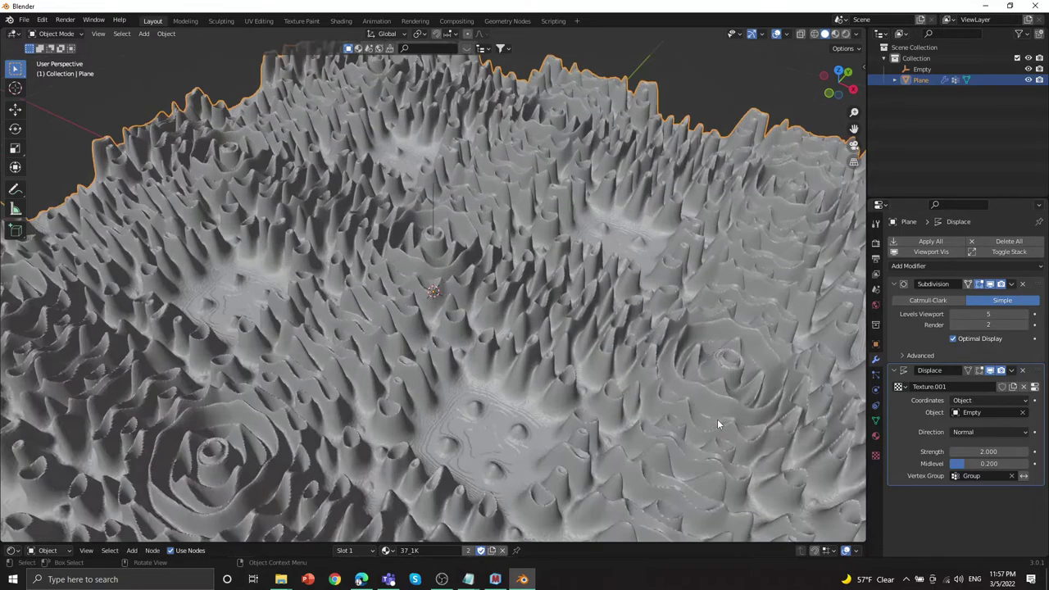
Show the tile in Material Preview shading and examine the coloured relief from the front and up close.
scroll(709, 414, "down", 4)
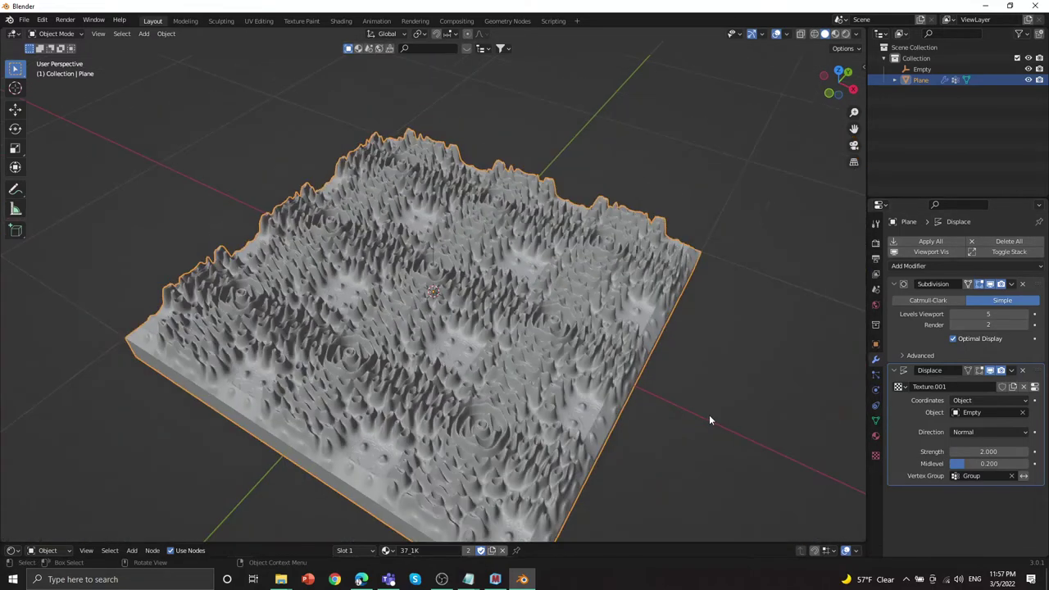
left_click(835, 35)
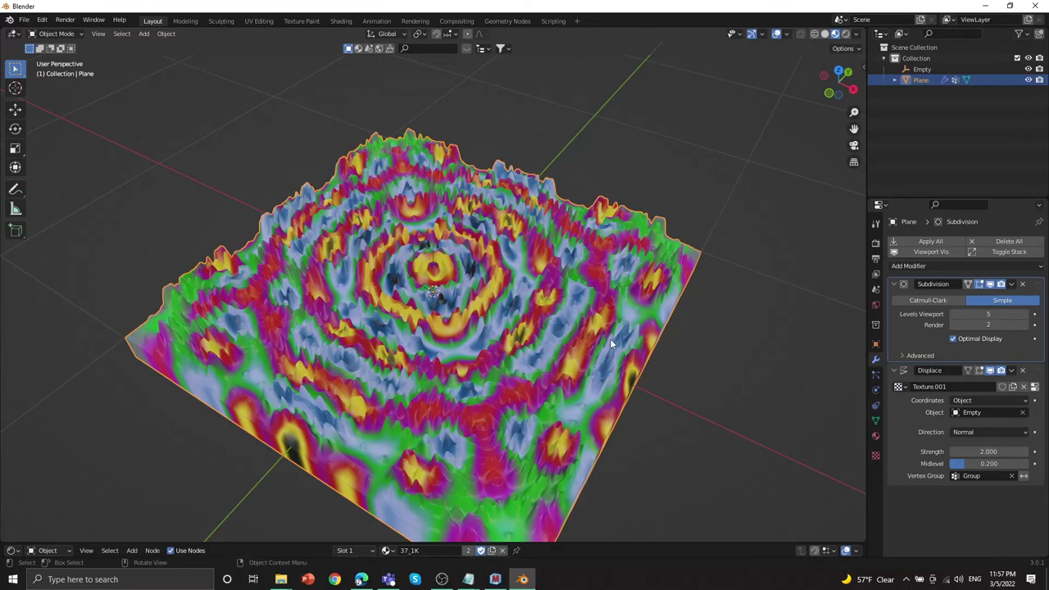
scroll(609, 339, "up", 3)
scroll(610, 339, "down", 3)
middle_click_drag(610, 338, 690, 298)
scroll(713, 315, "up", 3)
scroll(714, 319, "down", 4)
scroll(608, 315, "up", 5)
scroll(608, 320, "down", 5)
Set the plane's Subdivision modifier to 4 viewport levels and keep the plane selected.
left_click(1019, 313)
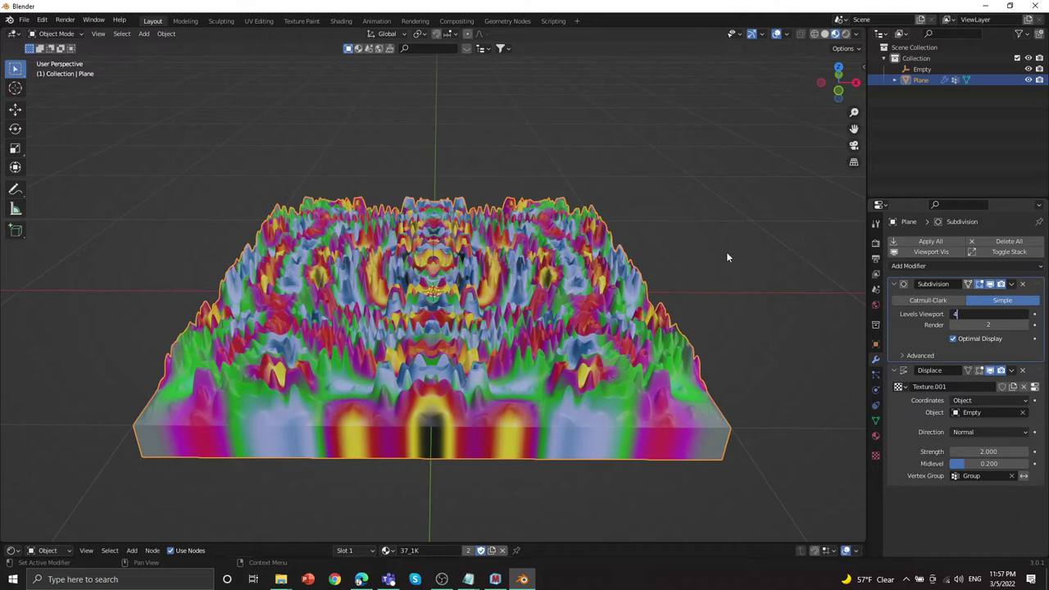
left_click(437, 262)
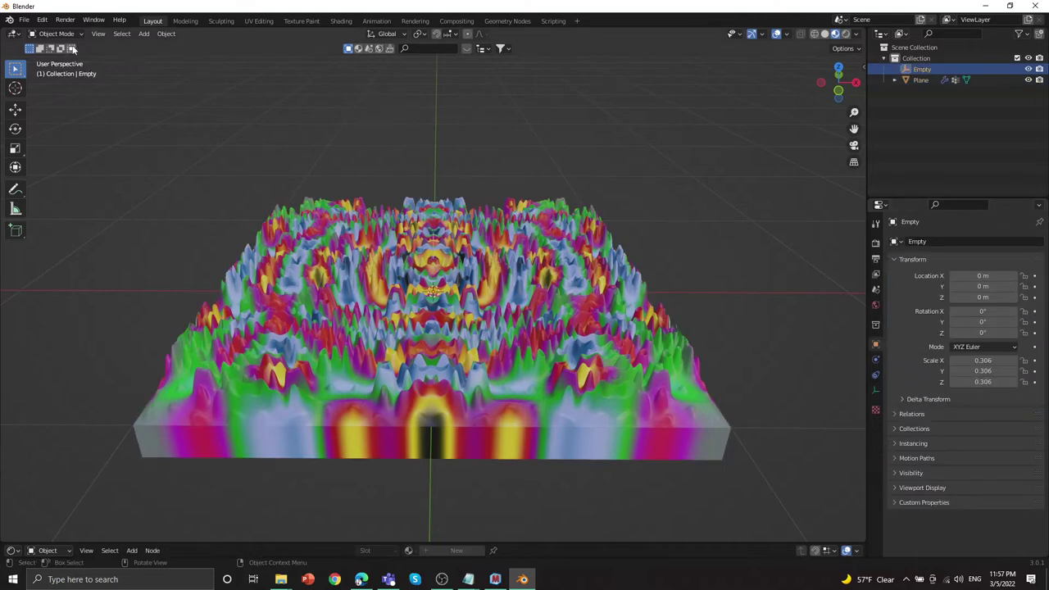
left_click(273, 275)
Examine the plane's undisplaced base mesh in Edit Mode and return to Object Mode.
left_click(56, 33)
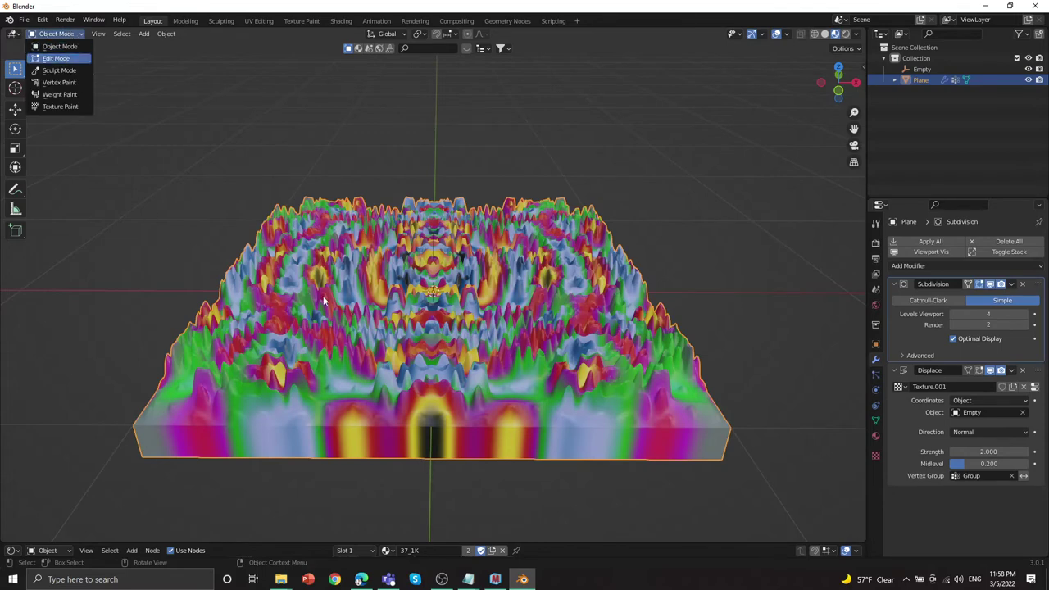
key("Return")
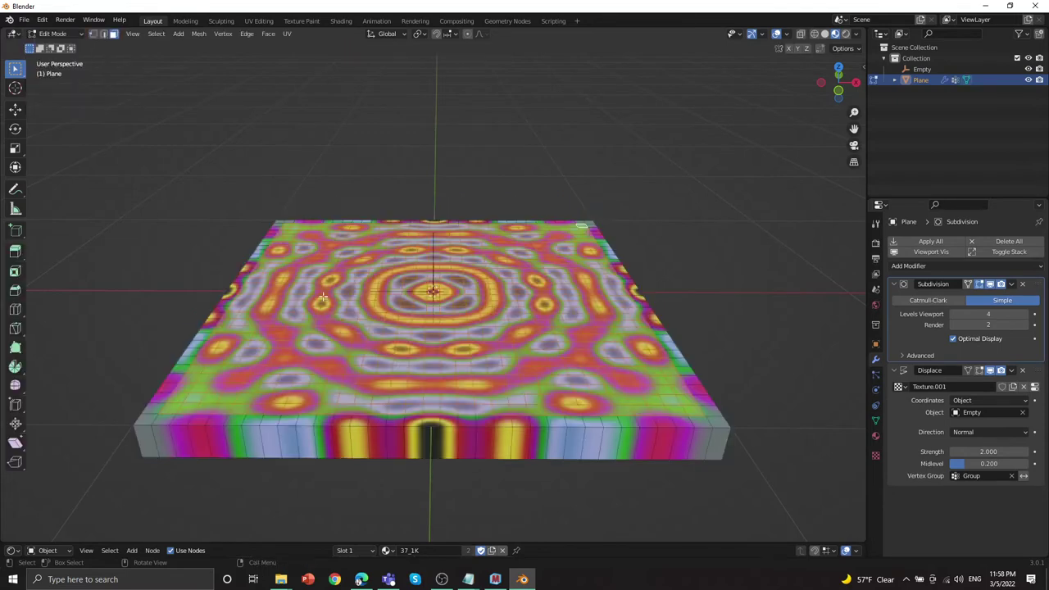
left_click(55, 34)
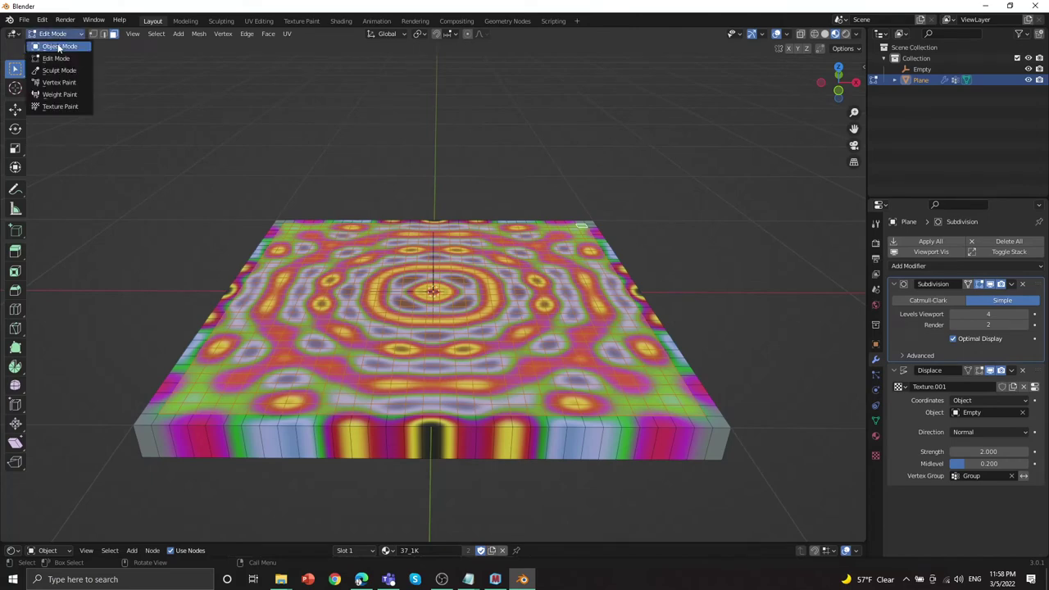
left_click(59, 47)
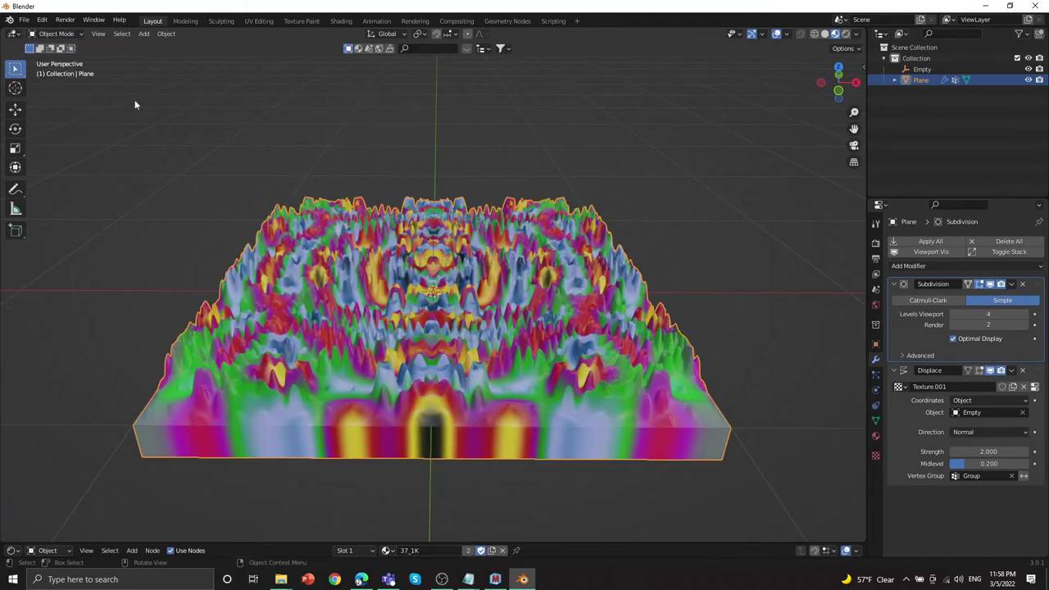
Apply the plane's Subdivision modifier and its Displace modifier to the mesh.
left_click(1012, 284)
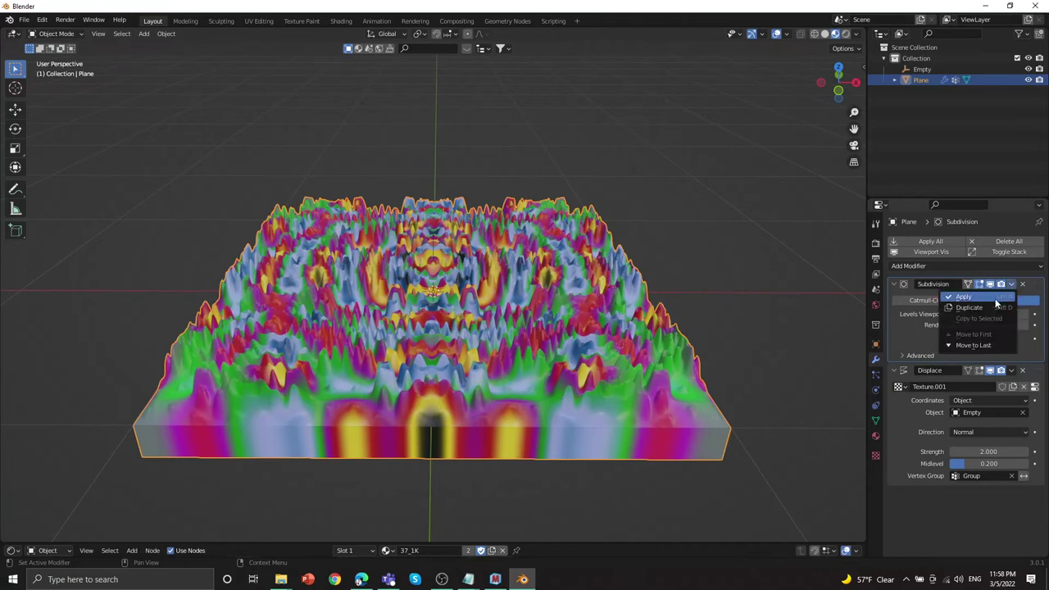
left_click(995, 299)
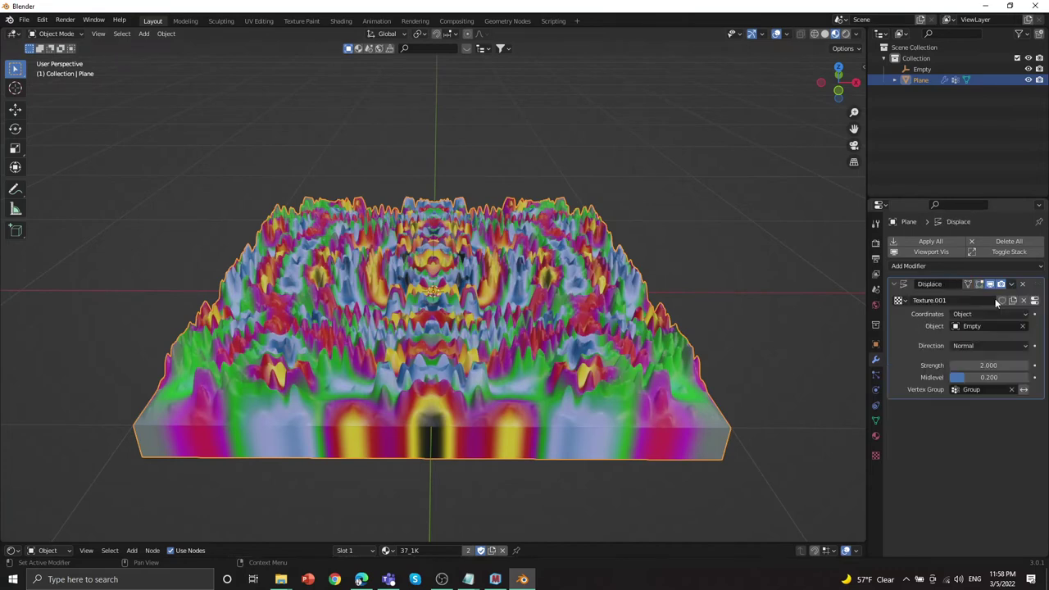
left_click(1012, 284)
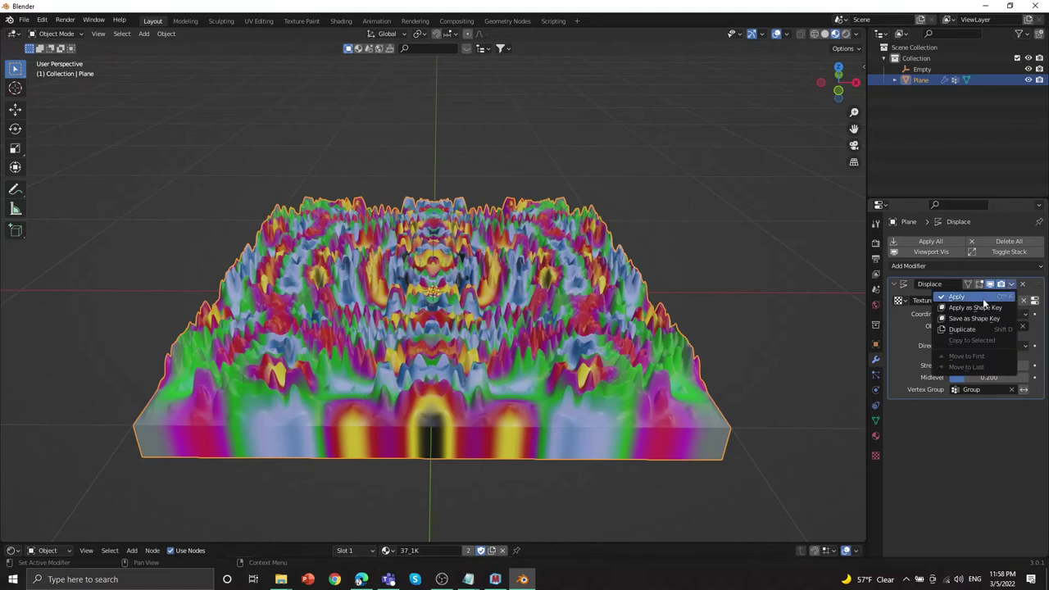
left_click(984, 298)
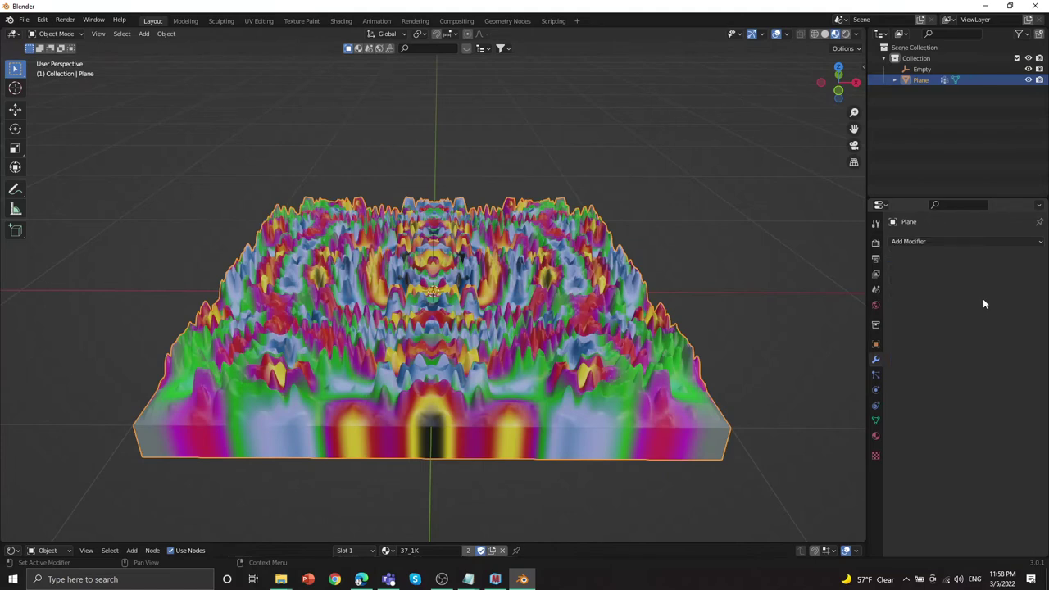
Examine the plane's displaced mesh up close in Edit Mode and return to Object Mode.
left_click(55, 33)
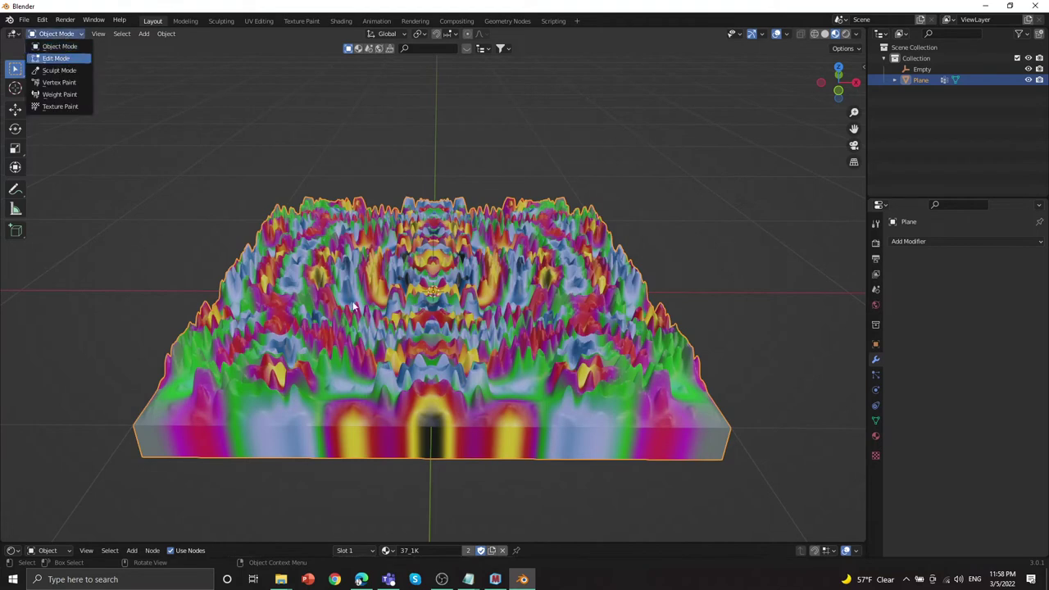
key("Tab")
scroll(399, 354, "up", 3)
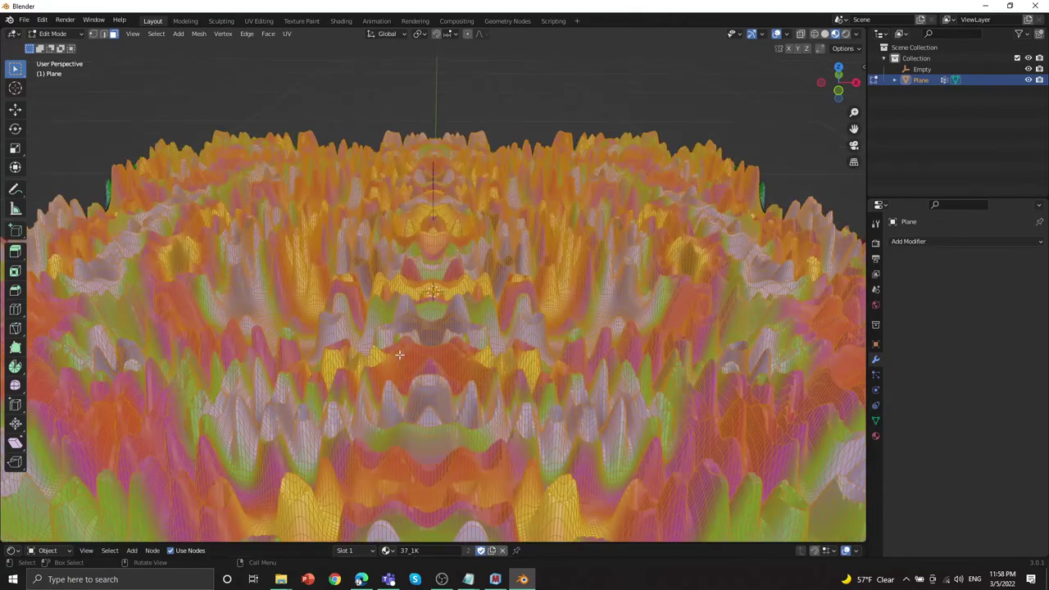
mouse_move(399, 354)
middle_mouse_down()
mouse_move(353, 362)
mouse_move(400, 363)
middle_mouse_up()
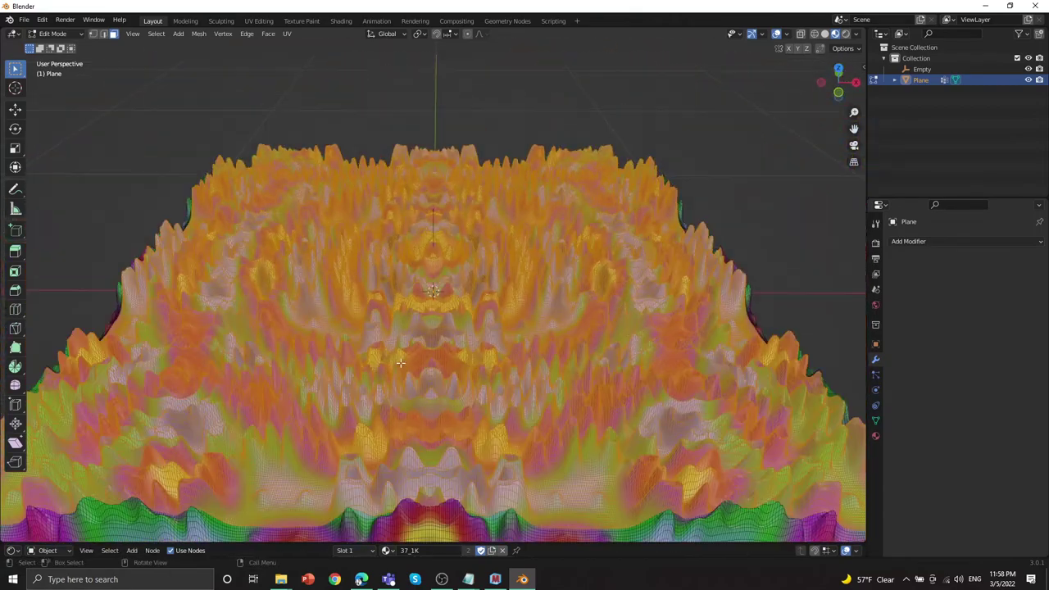
left_click(56, 34)
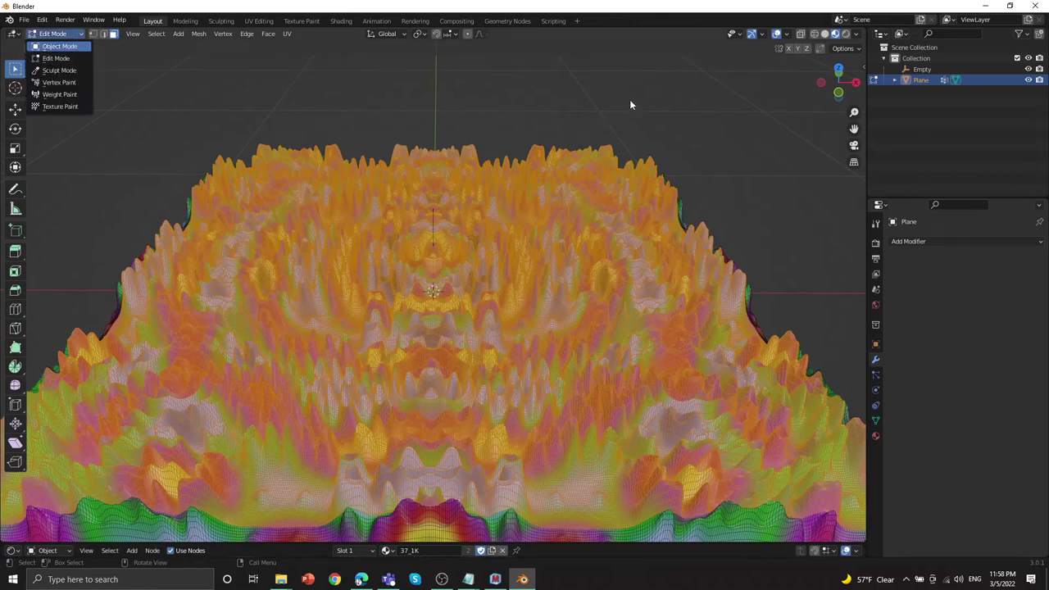
key("Return")
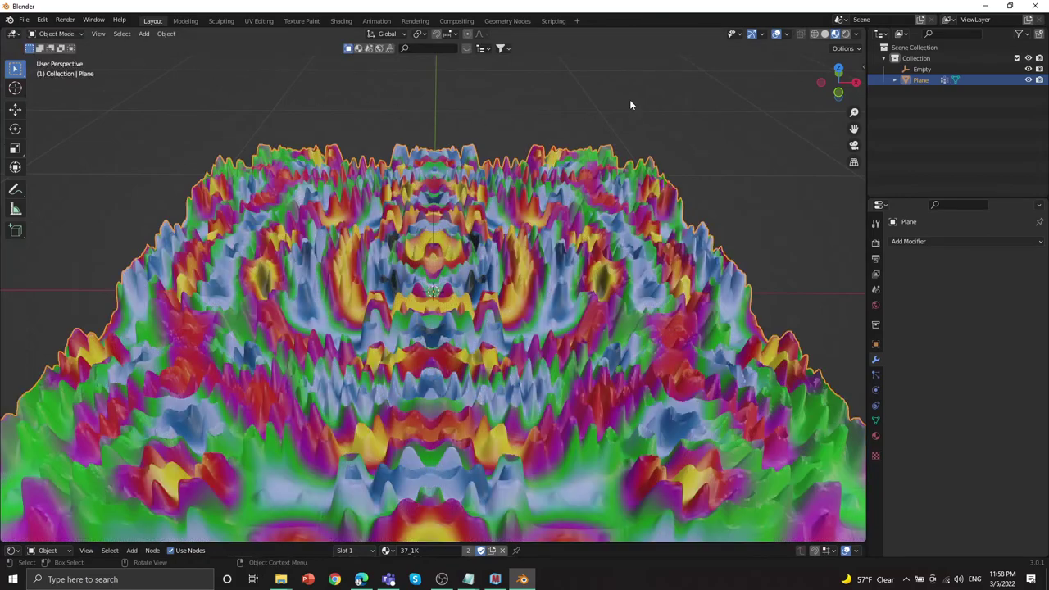
left_click(856, 35)
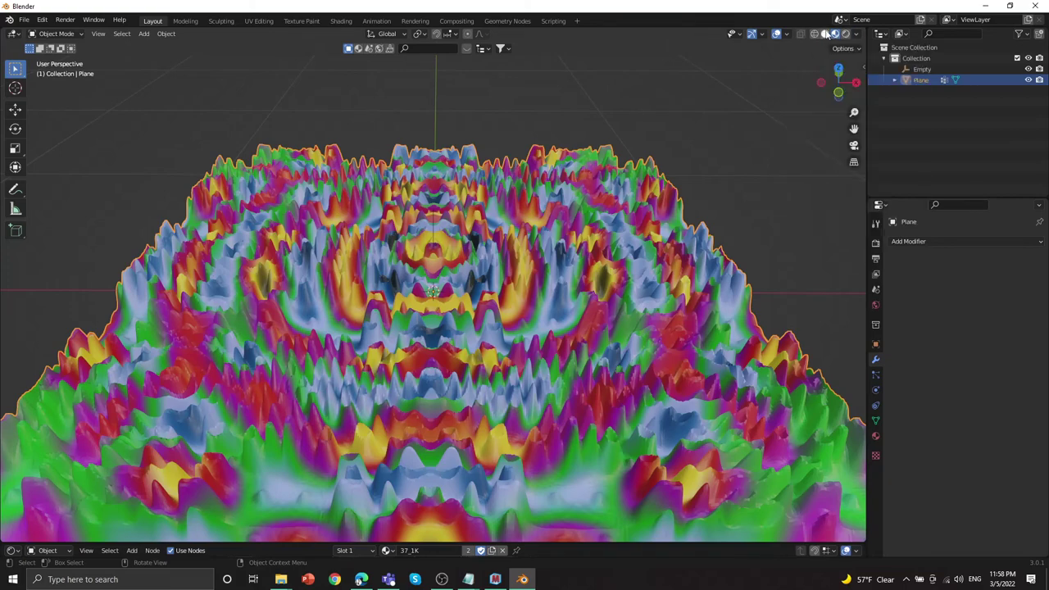